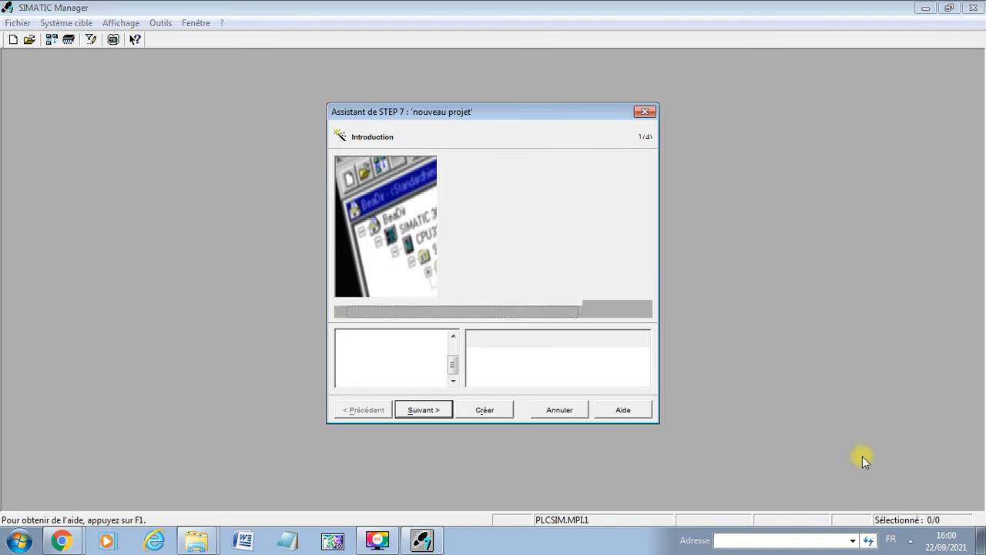
# Dismiss the new-project wizard and open block OB1 of the Système de ramonage project to view its main program
pyautogui.click(560, 410)
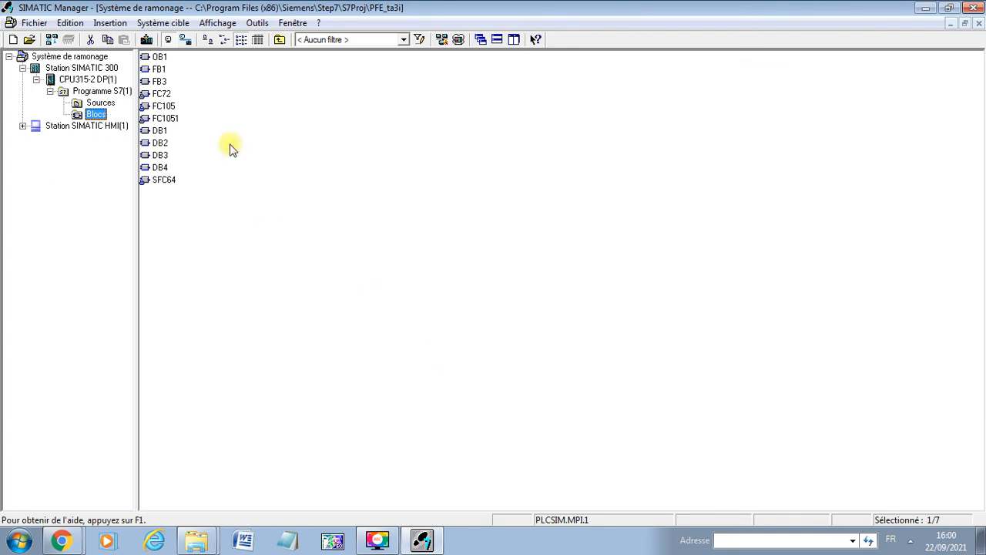
pyautogui.click(156, 57)
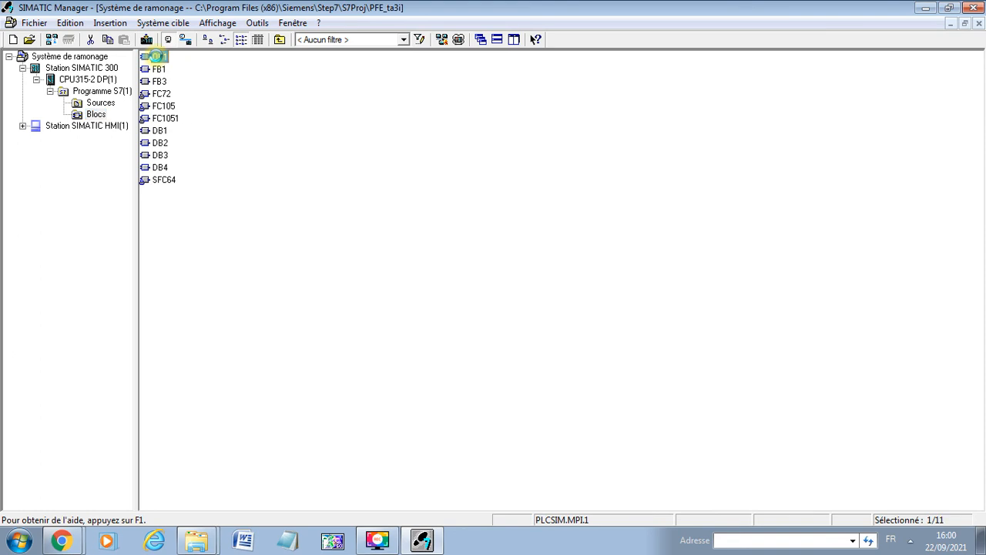
pyautogui.doubleClick(156, 56)
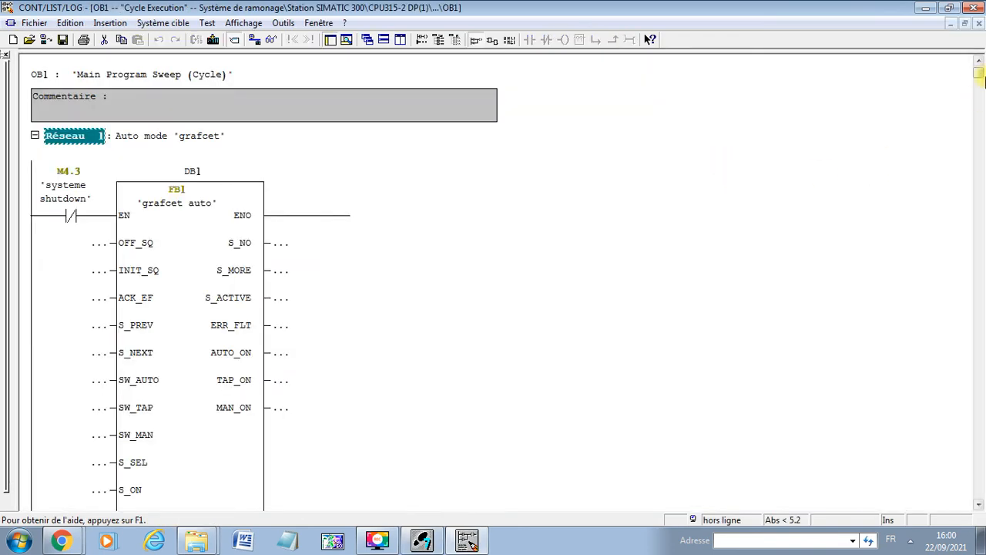
pyautogui.moveTo(981, 77)
pyautogui.mouseDown()
pyautogui.moveTo(981, 326)
pyautogui.moveTo(979, 67)
pyautogui.mouseUp()
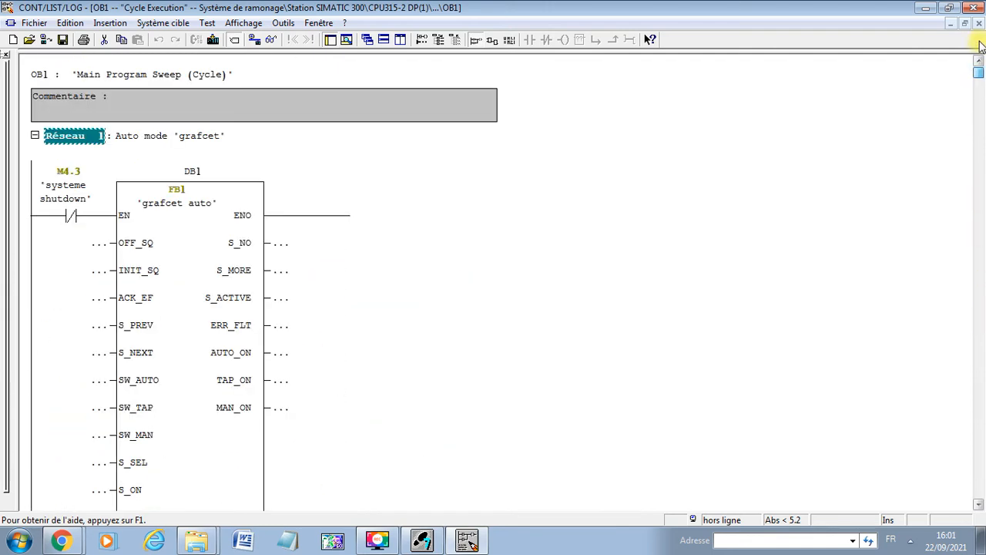
pyautogui.click(926, 8)
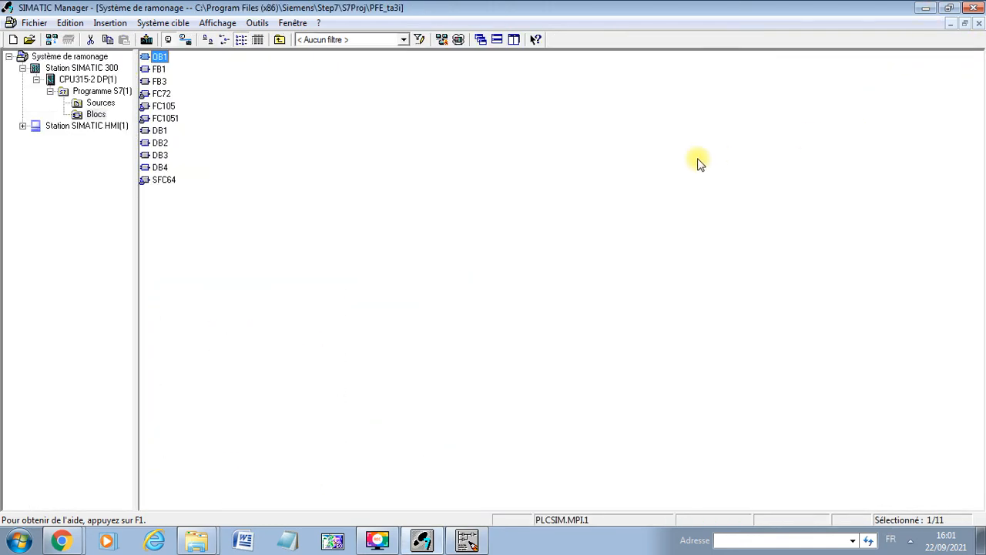
# Open block FB1 to view its automatic sequence graph, and return to the project's block list
pyautogui.doubleClick(159, 71)
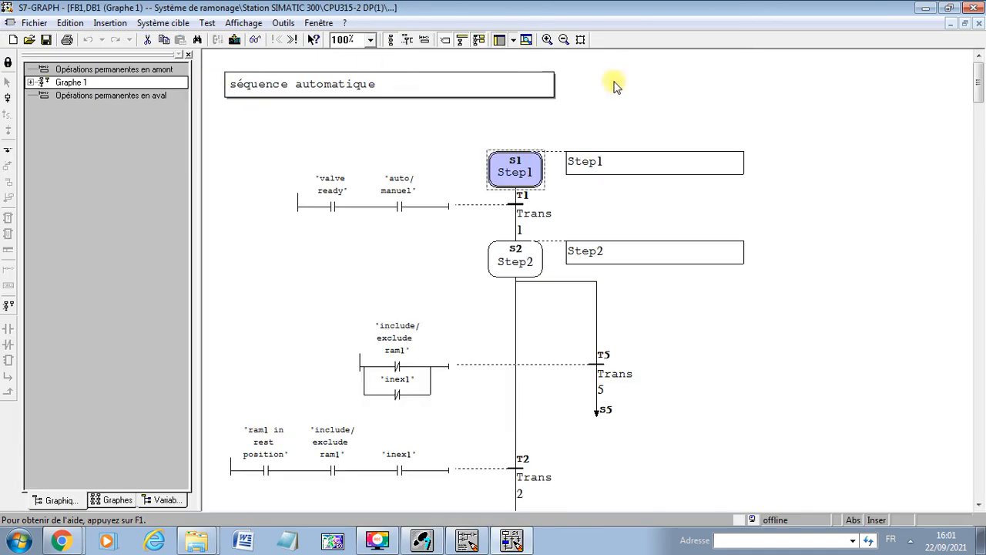
pyautogui.moveTo(984, 102); pyautogui.dragTo(975, 68)
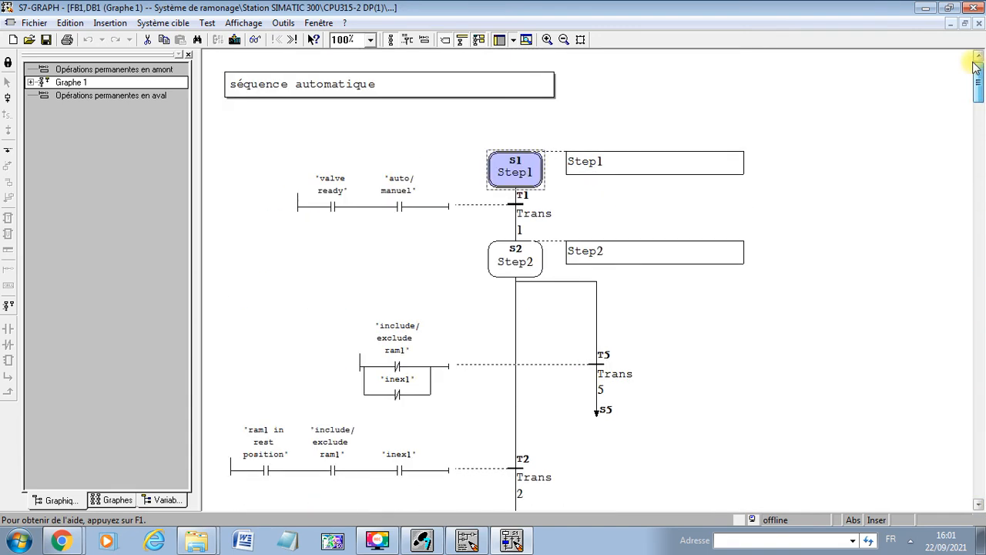
pyautogui.click(925, 9)
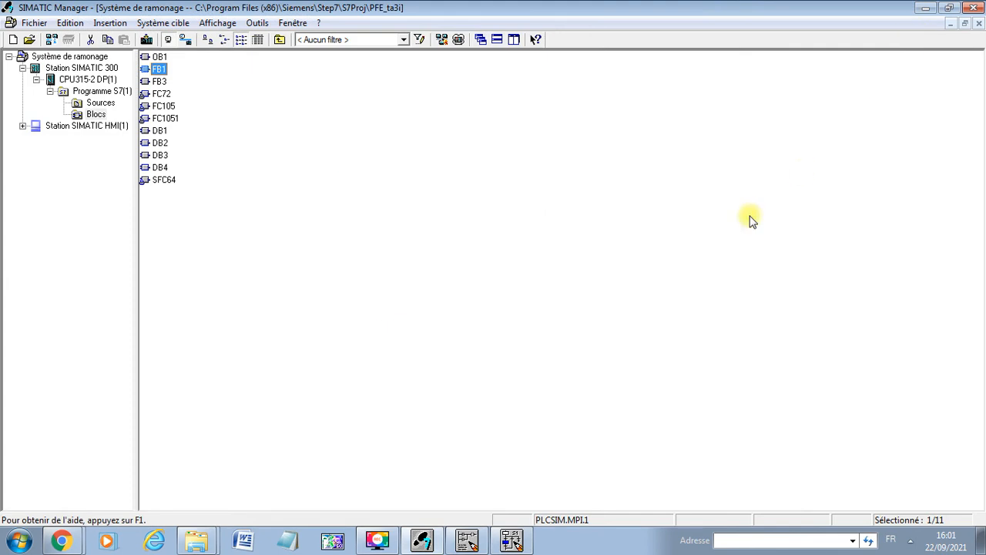
pyautogui.click(752, 220)
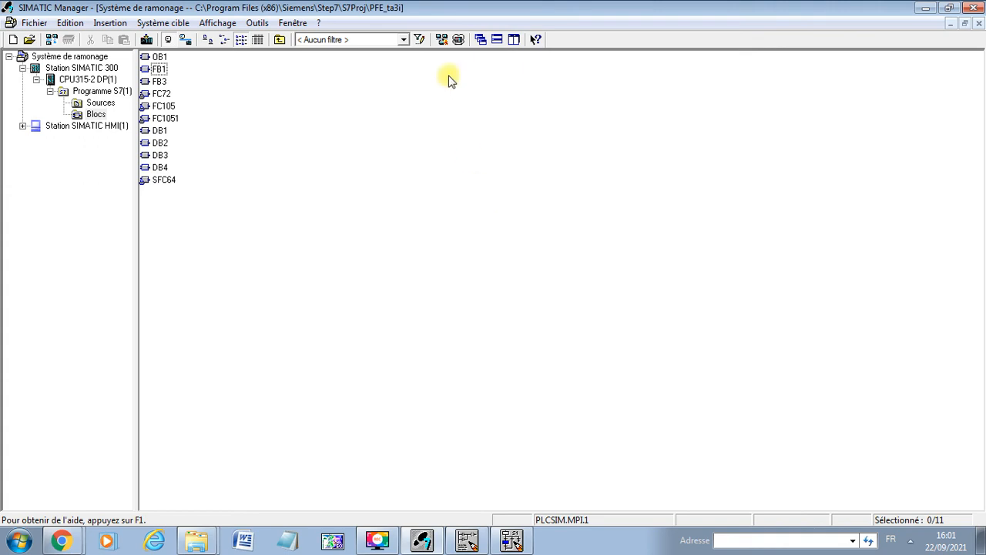
# Start the S7-PLCSIM simulator and bring its window into view over the project
pyautogui.click(460, 40)
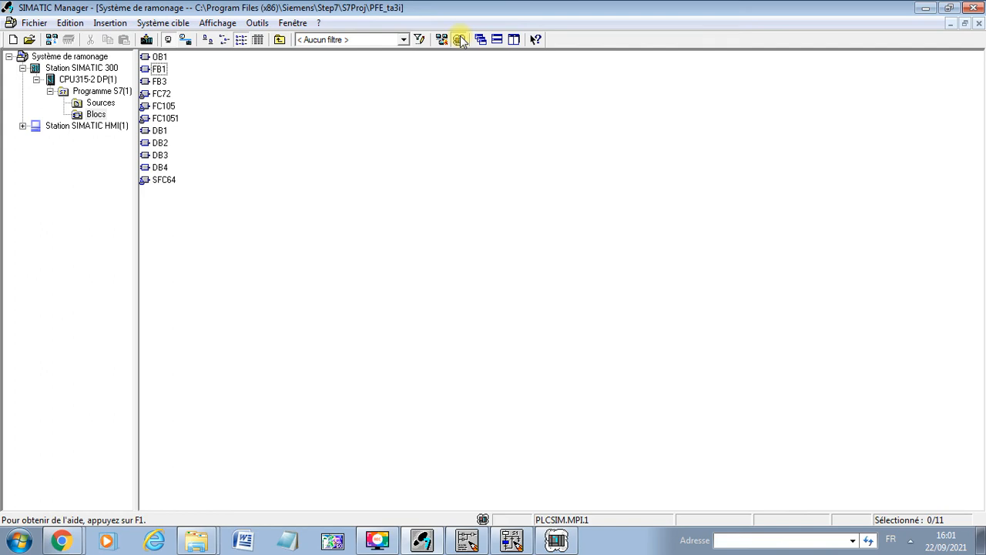
pyautogui.click(555, 538)
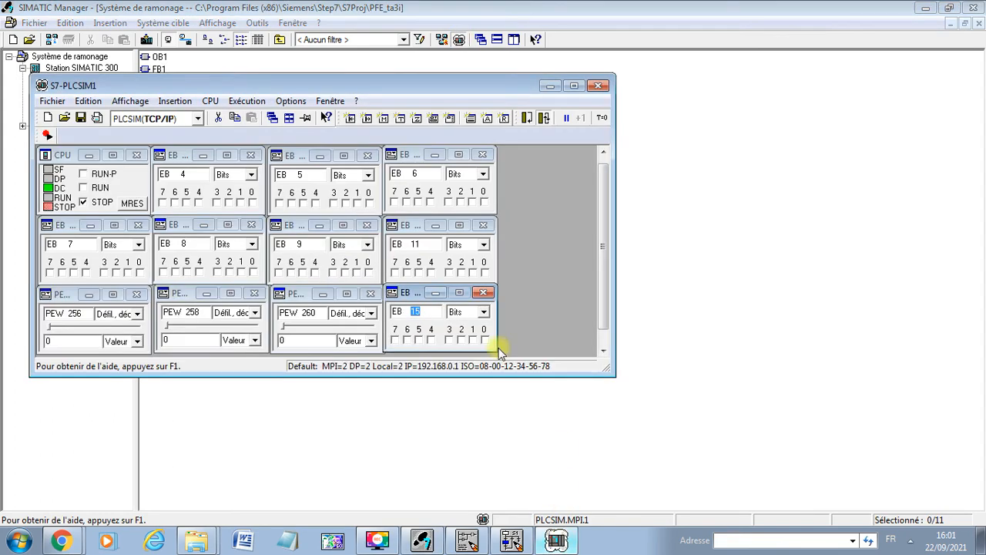
pyautogui.moveTo(255, 89); pyautogui.dragTo(370, 71)
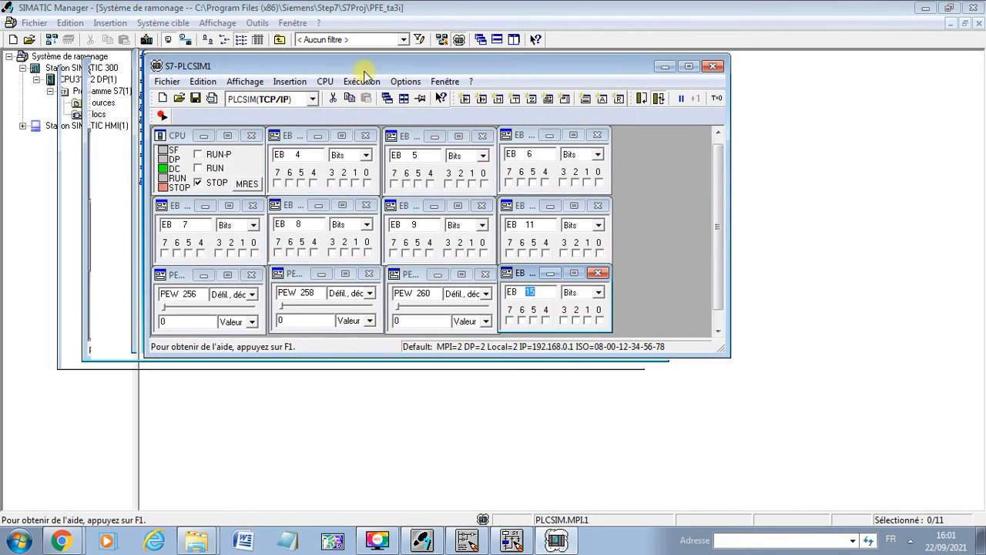
# Load the saved simulated CPU file "plc + ci 1" from Documents and move the simulator clear of the block list
pyautogui.click(176, 82)
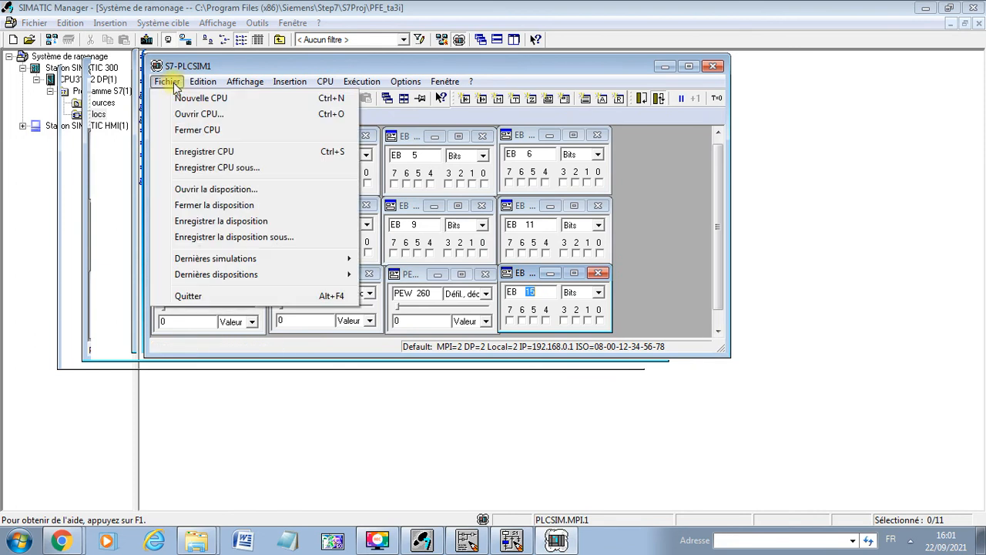
pyautogui.click(215, 115)
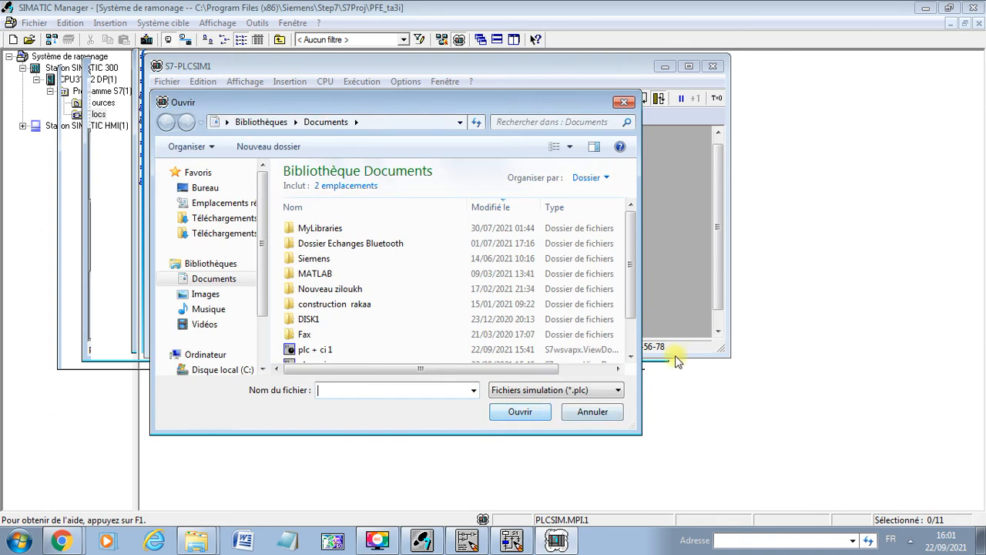
pyautogui.moveTo(634, 244); pyautogui.dragTo(634, 278)
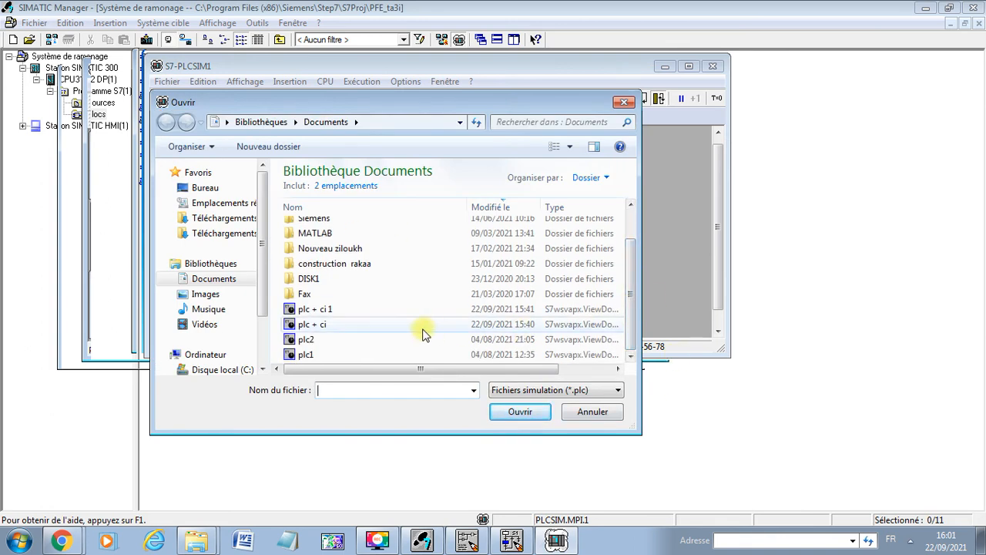
pyautogui.click(403, 311)
pyautogui.click(514, 410)
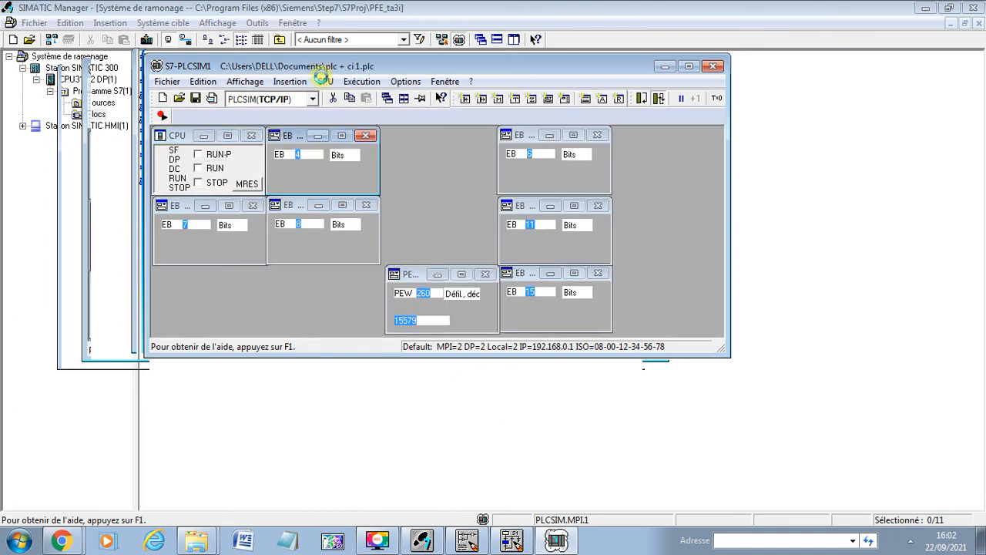
pyautogui.moveTo(324, 75); pyautogui.dragTo(539, 84)
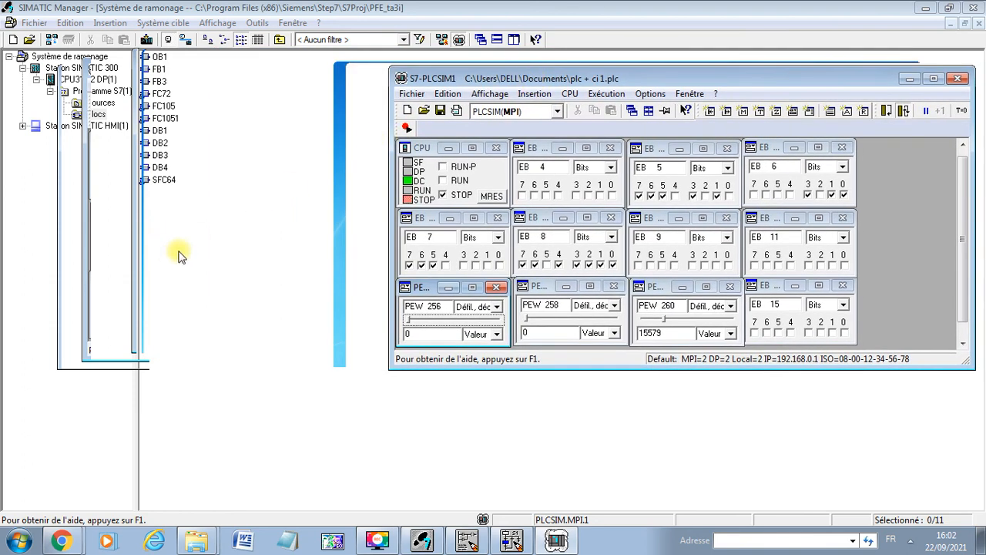
# Download all the project's blocks to the simulated PLC, overwriting all existing ones and continuing despite blocks being open elsewhere
pyautogui.moveTo(177, 225); pyautogui.dragTo(158, 55)
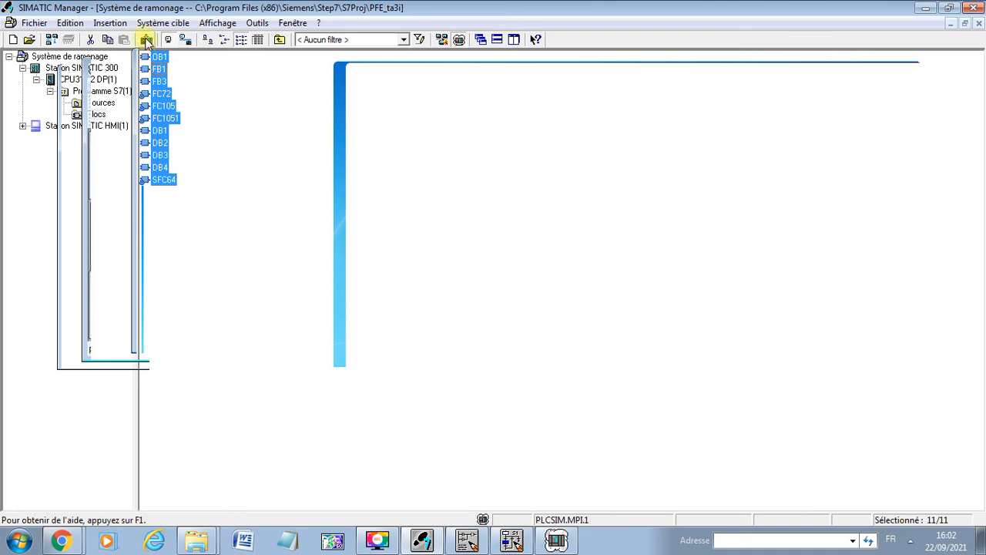
pyautogui.click(145, 40)
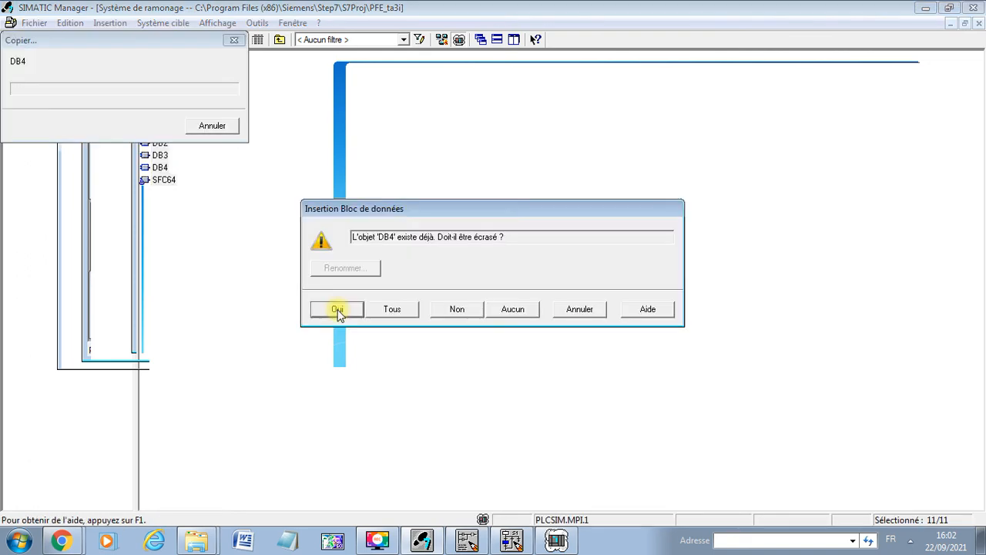
pyautogui.click(398, 312)
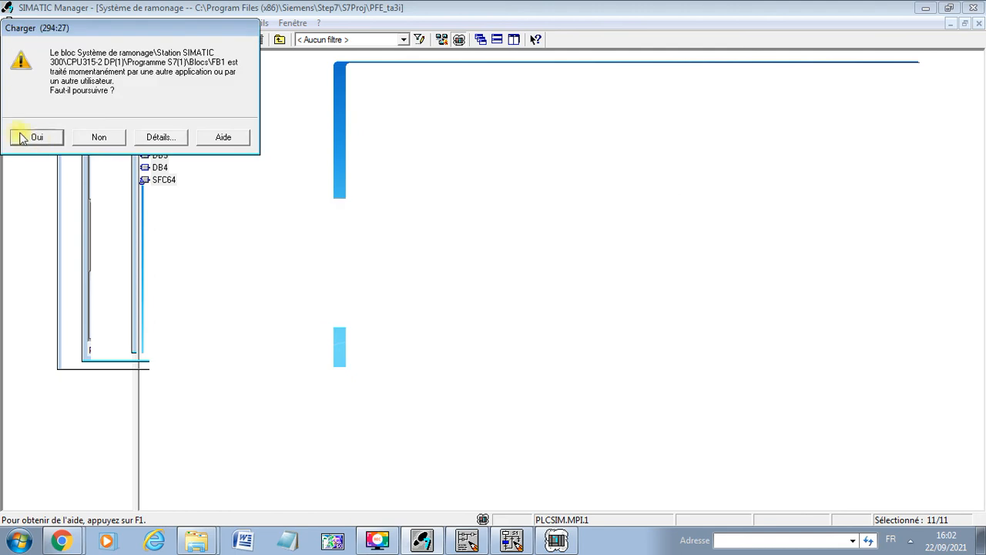
pyautogui.click(21, 139)
pyautogui.click(39, 139)
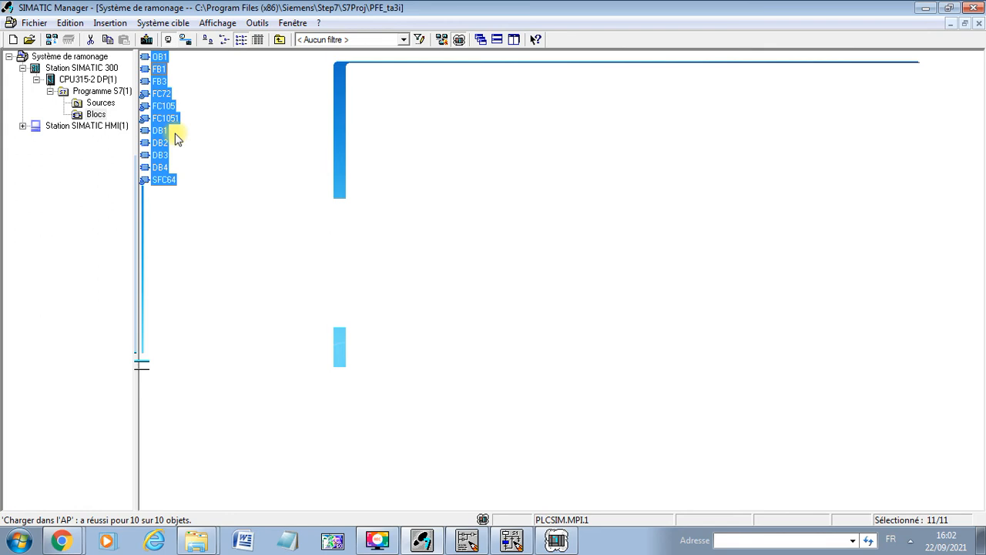
# Open Vue_home from the views of the HMI station's WinCC flexible RT in WinCC flexible Advanced
pyautogui.click(23, 126)
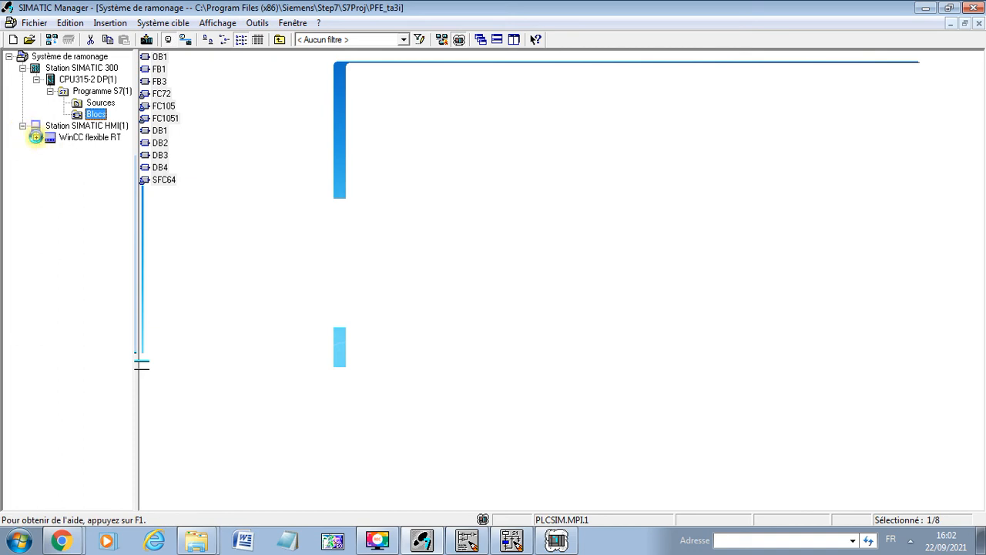
pyautogui.click(37, 138)
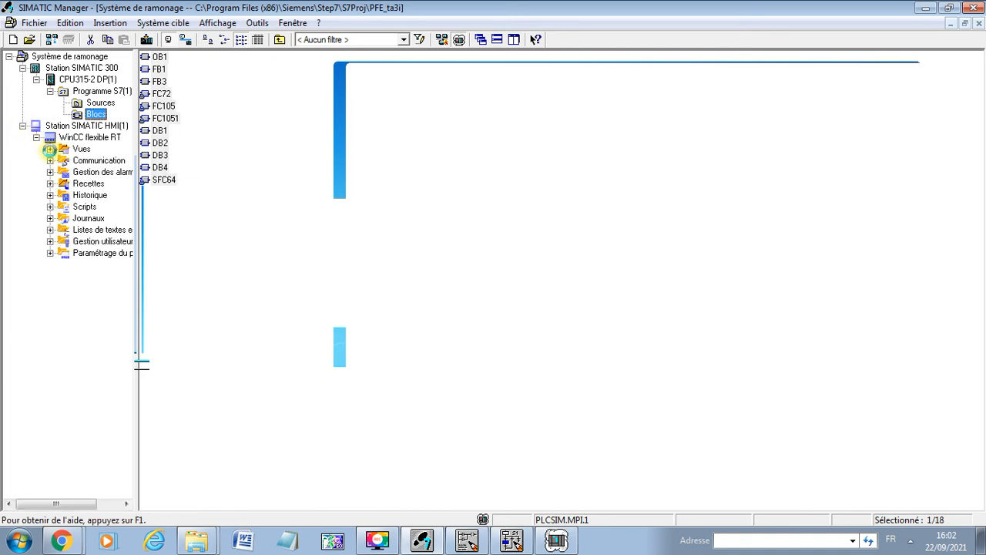
pyautogui.click(63, 149)
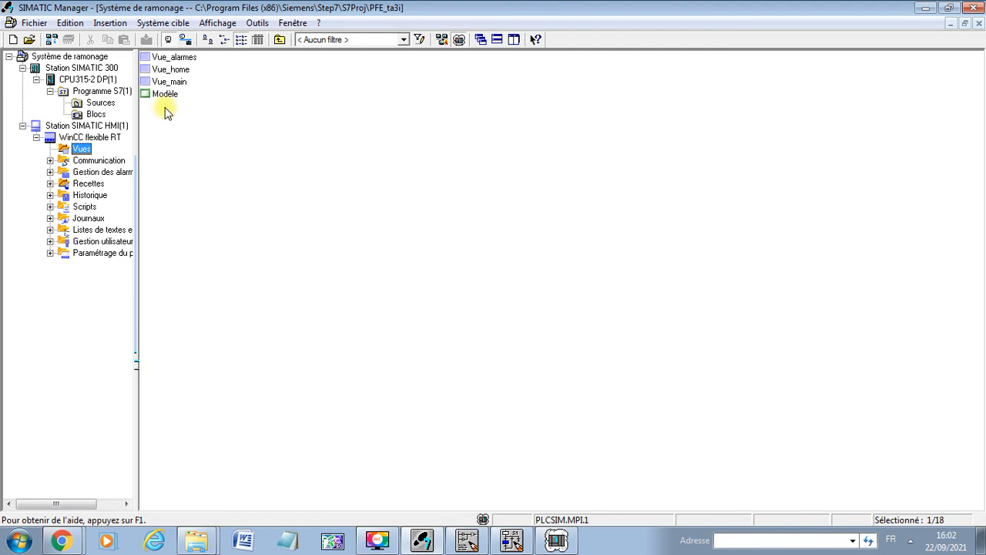
pyautogui.click(183, 72)
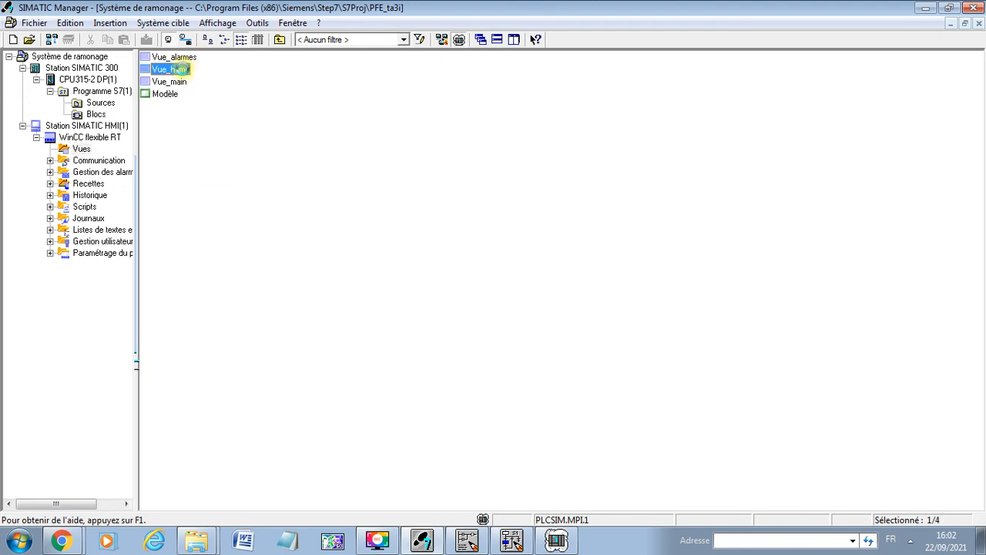
pyautogui.doubleClick(180, 69)
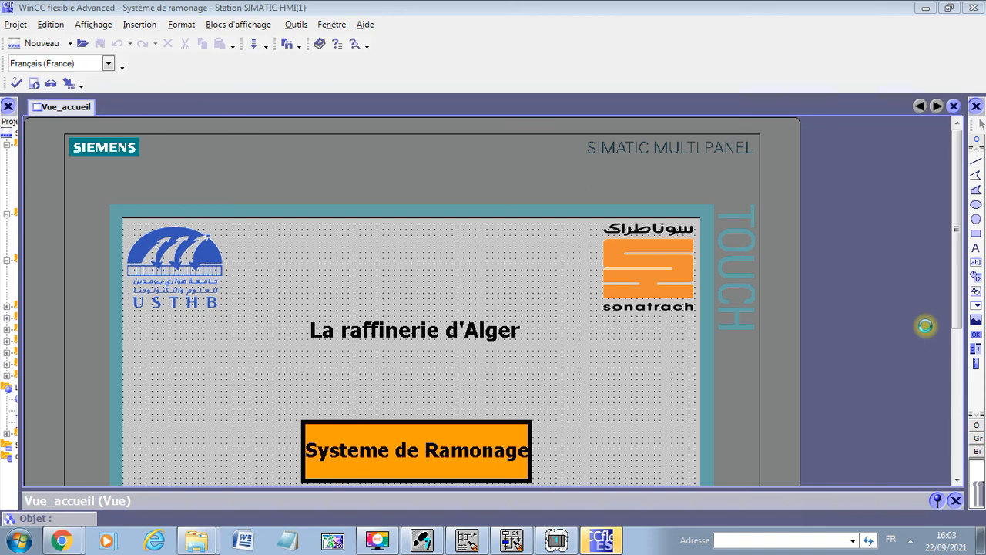
# Examine the home screen, widen the project tree, and review the Vue_main and Vue_alarmes screens, finishing on Vue_main
pyautogui.moveTo(958, 225); pyautogui.dragTo(956, 308)
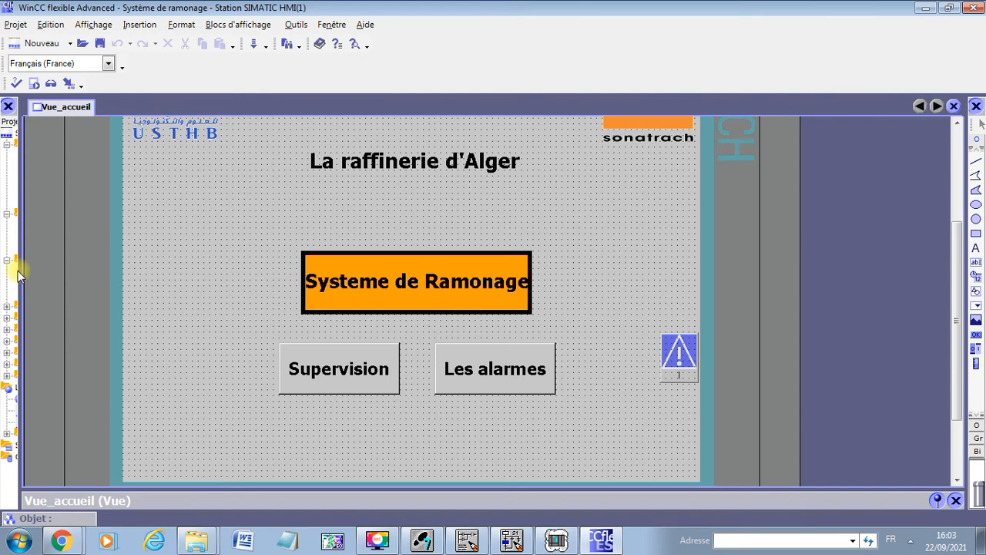
pyautogui.moveTo(20, 268); pyautogui.dragTo(99, 256)
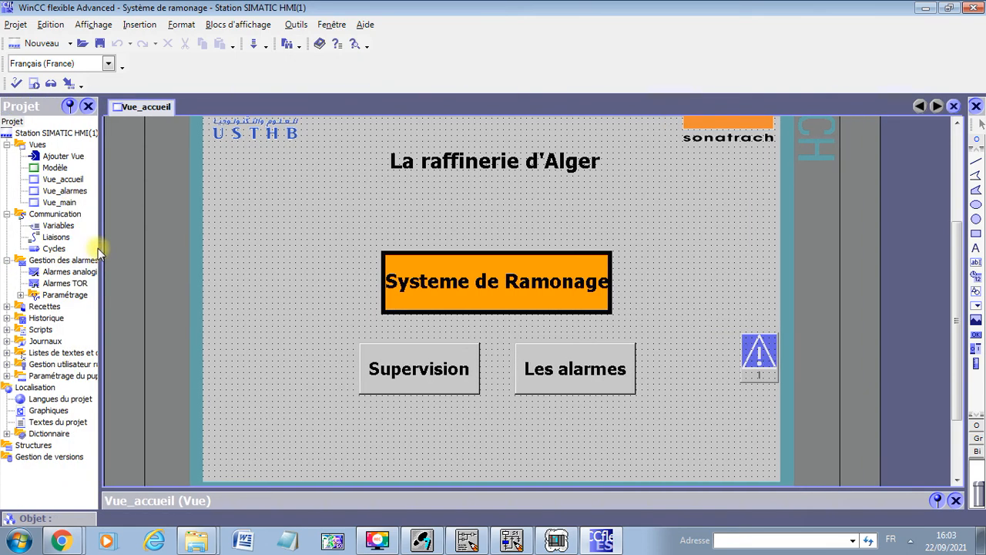
pyautogui.doubleClick(74, 202)
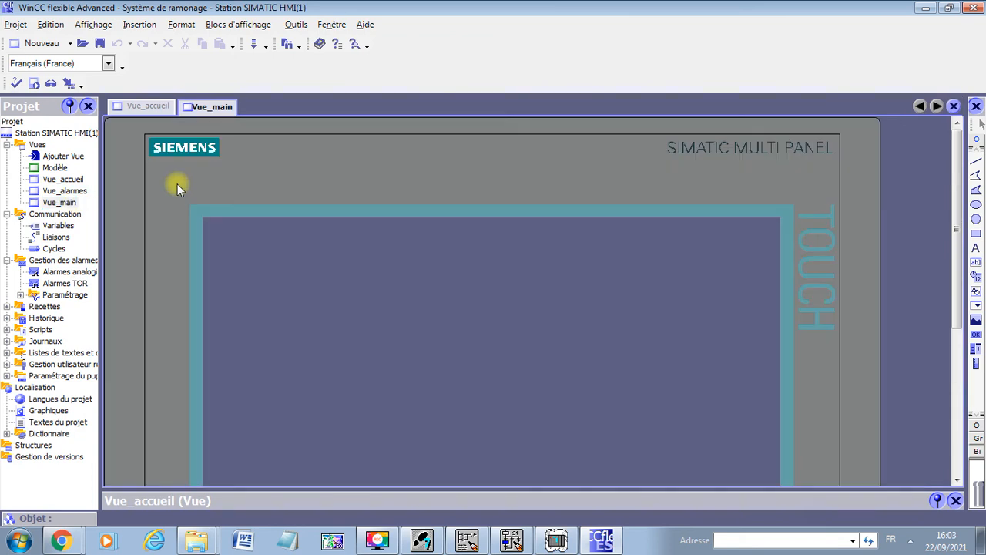
pyautogui.click(76, 188)
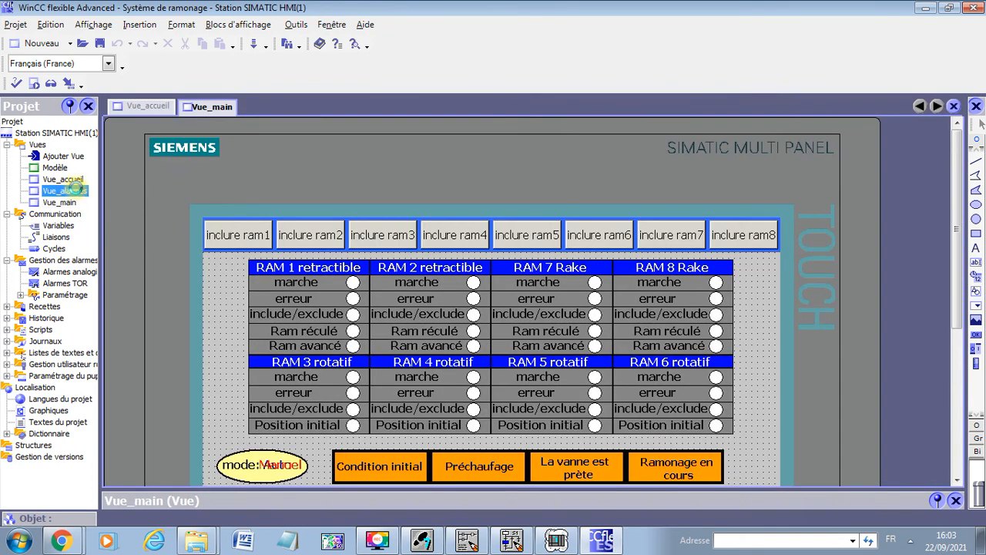
pyautogui.doubleClick(76, 190)
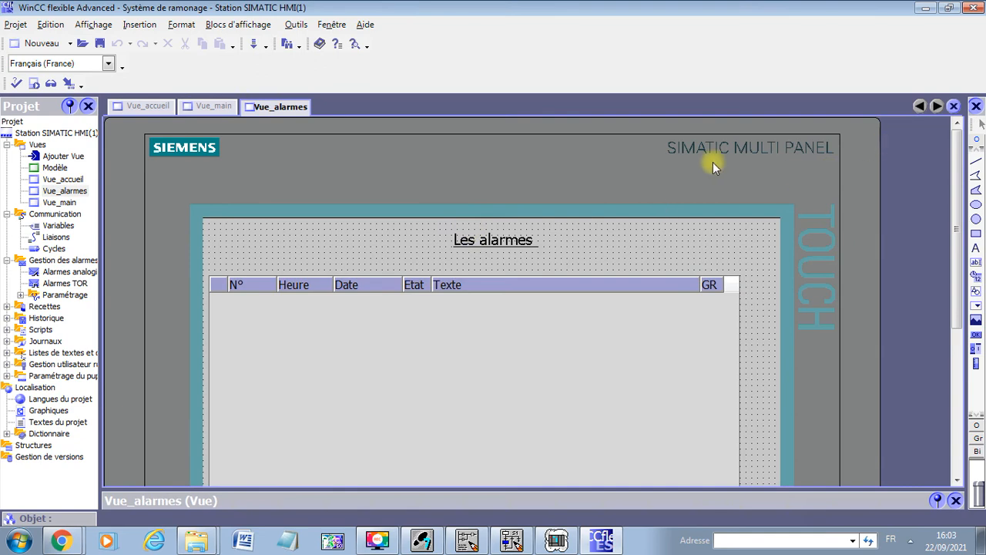
pyautogui.click(218, 107)
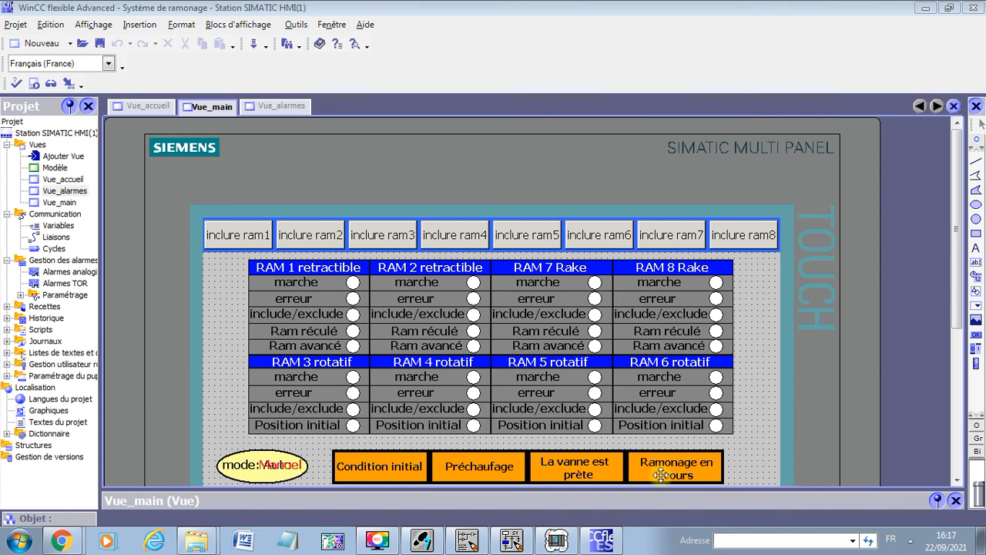
# Switch to S7-PLCSIM, set the simulated CPU to RUN-P, and turn on bit 1 of input byte EB 4
pyautogui.click(560, 542)
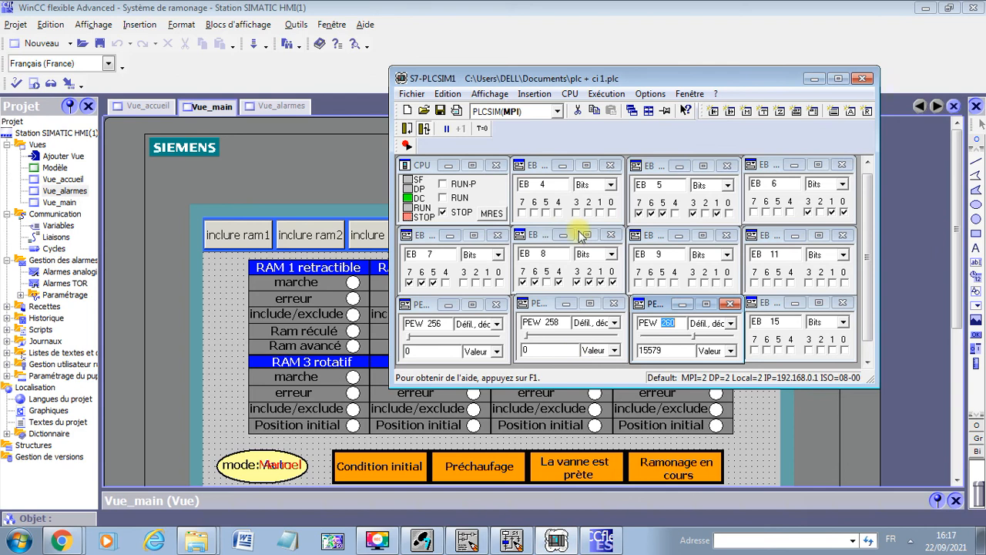
pyautogui.click(443, 185)
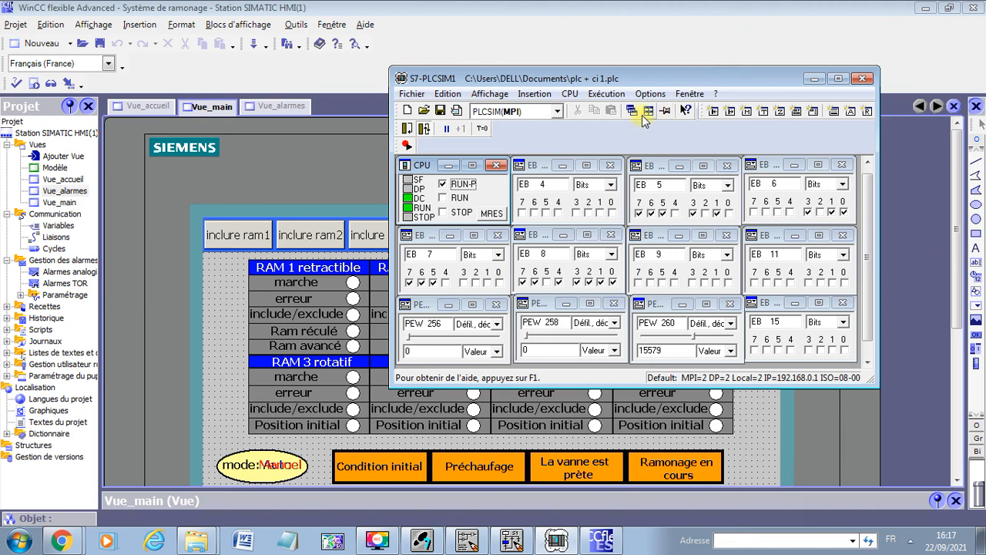
pyautogui.click(600, 214)
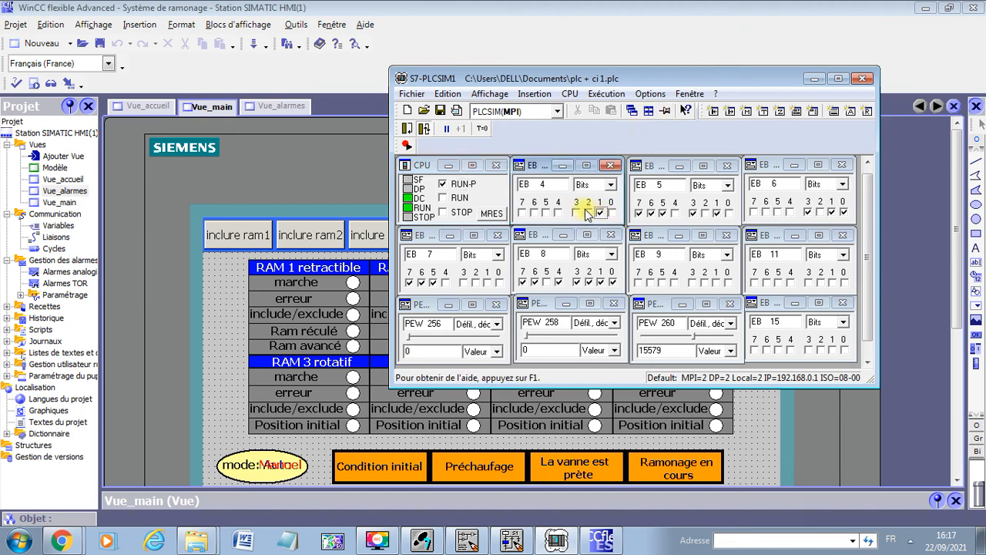
# Turn on bits 2 to 7 of input byte EB 4 and bit 0 of EB 5
pyautogui.click(588, 213)
pyautogui.click(576, 213)
pyautogui.click(558, 213)
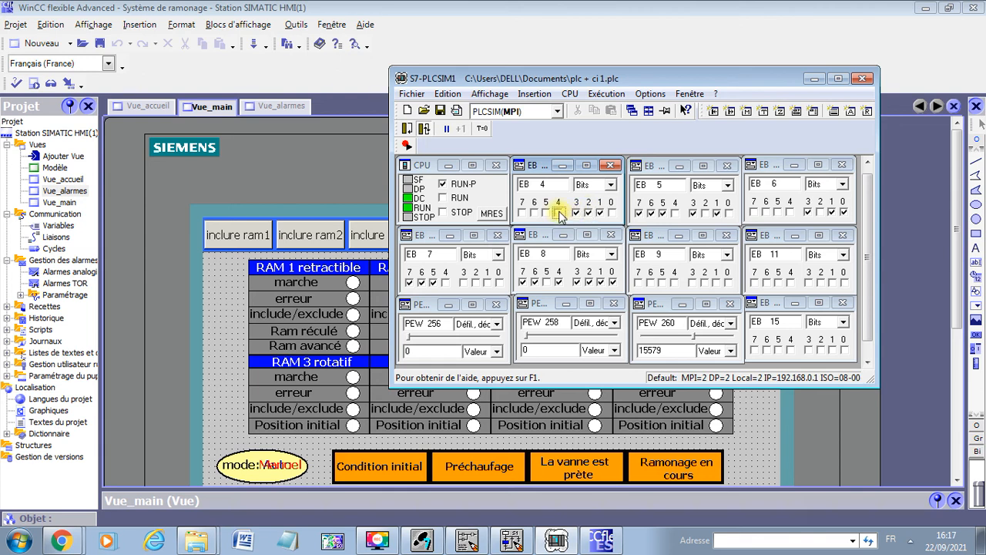
pyautogui.click(546, 213)
pyautogui.click(534, 213)
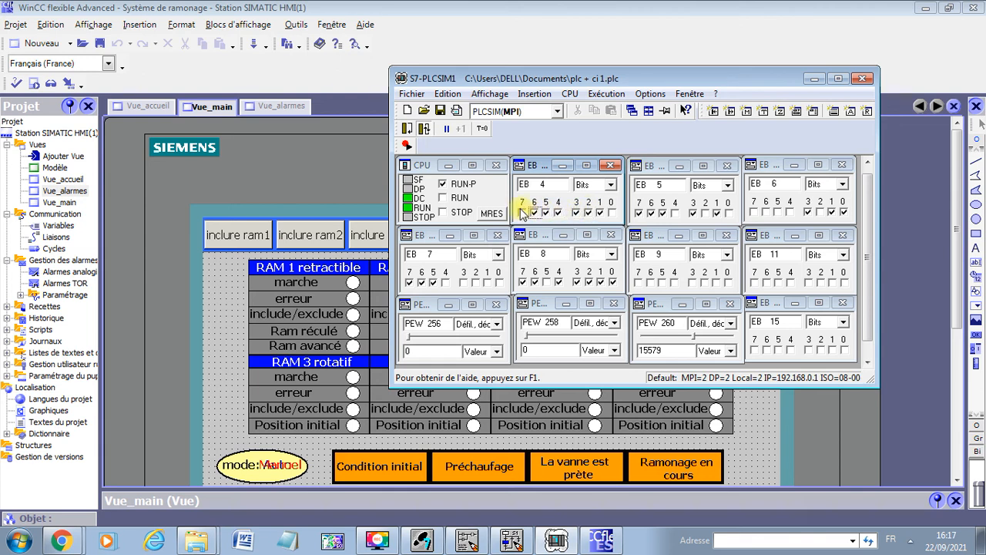
pyautogui.click(521, 213)
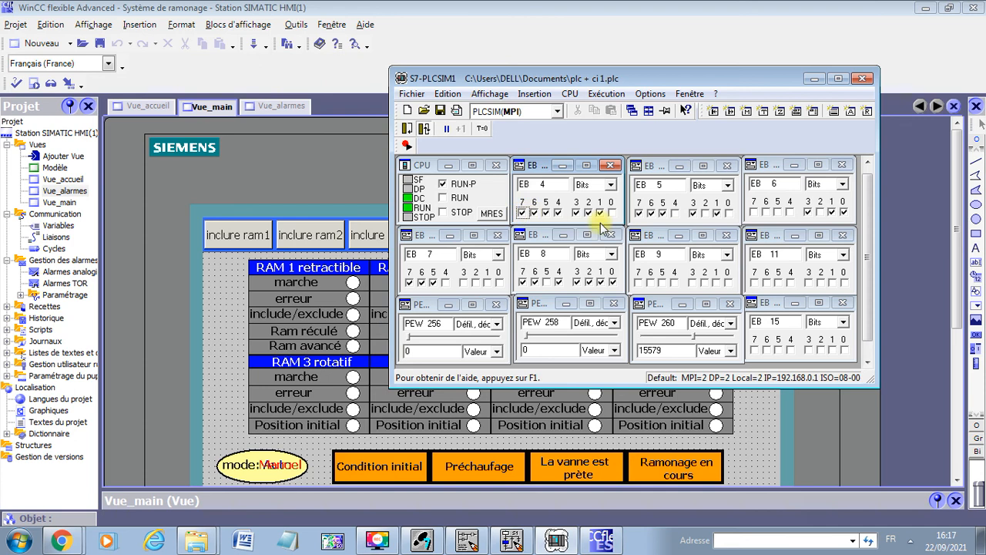
pyautogui.click(819, 213)
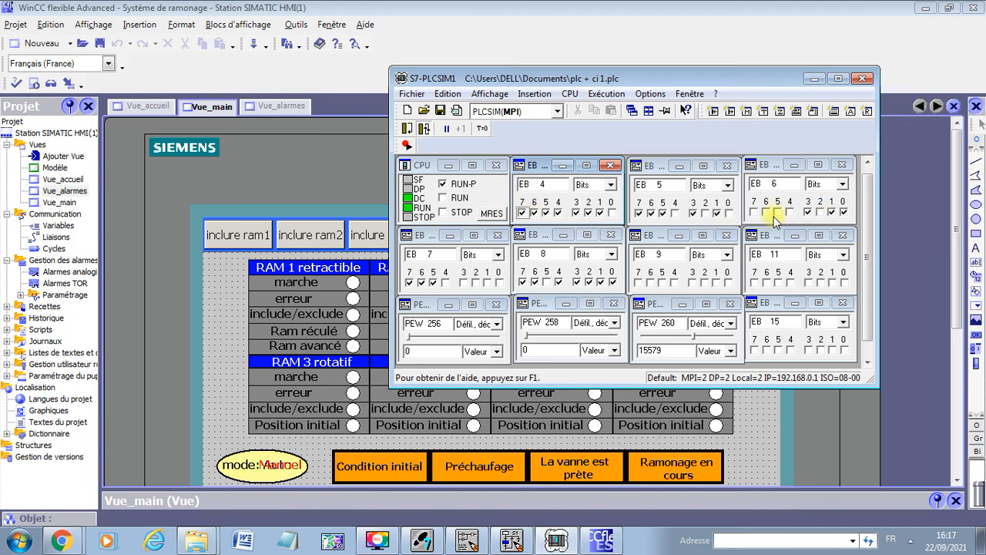
pyautogui.click(729, 214)
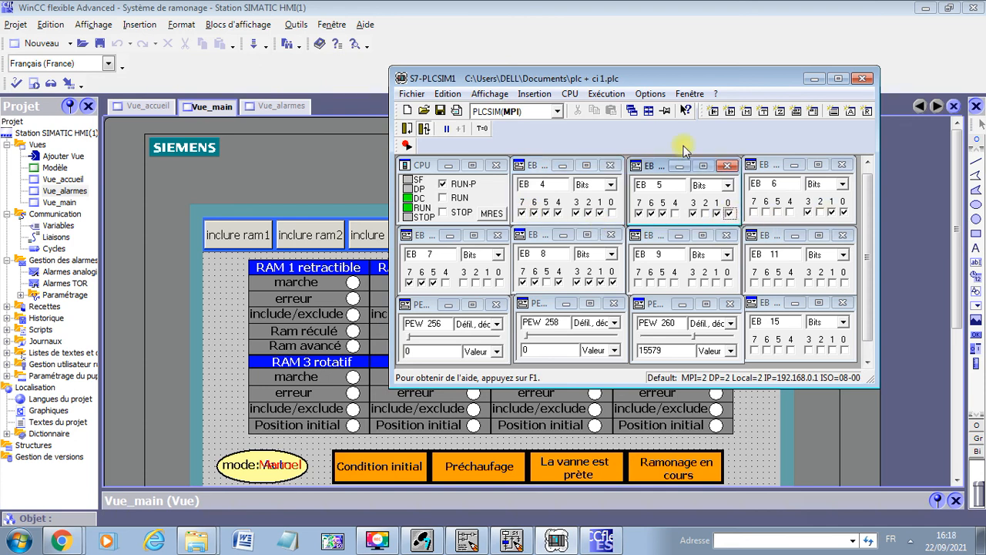
# Start the WinCC flexible Runtime from the WinCC flexible project, maximize it, and go to the Supervision screen
pyautogui.moveTo(595, 84); pyautogui.dragTo(684, 48)
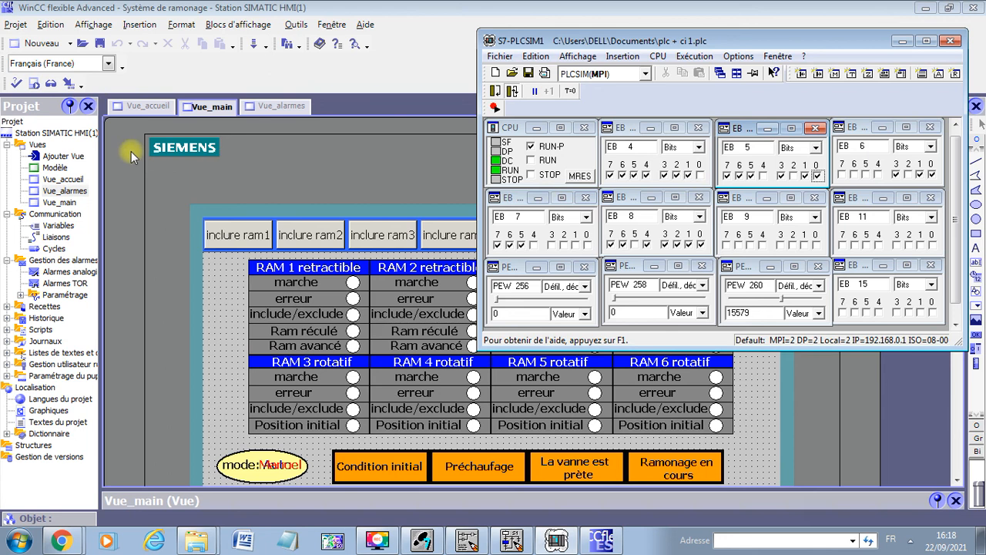
pyautogui.click(32, 85)
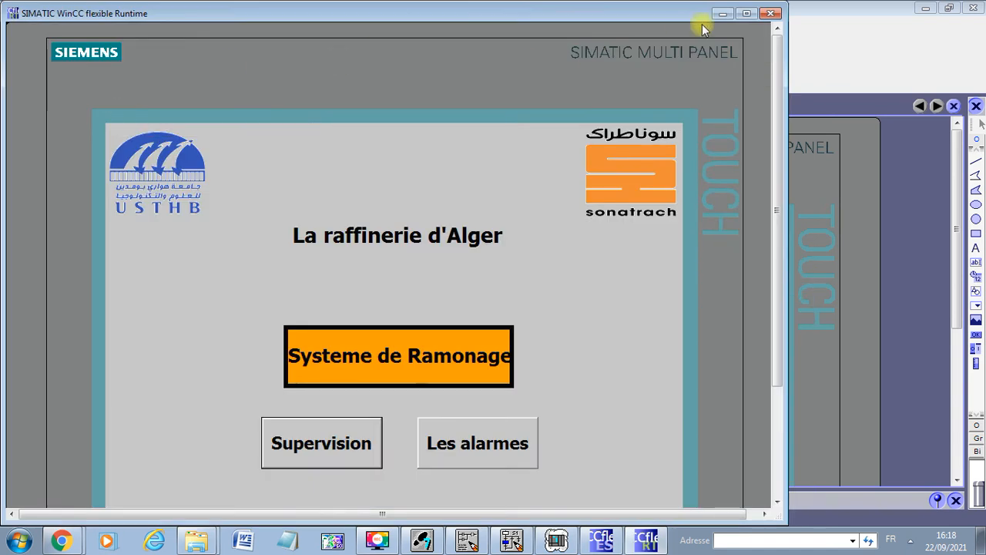
pyautogui.click(743, 15)
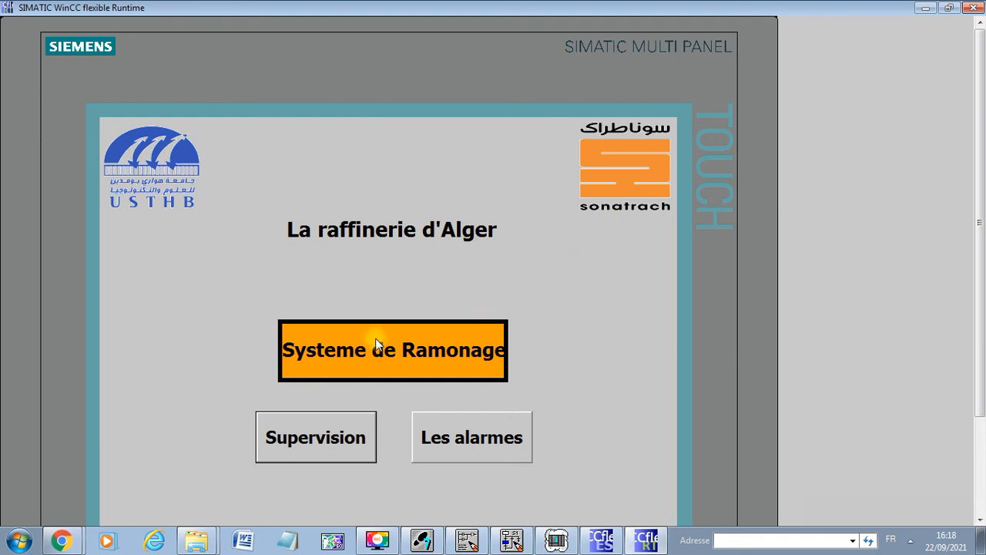
pyautogui.click(316, 438)
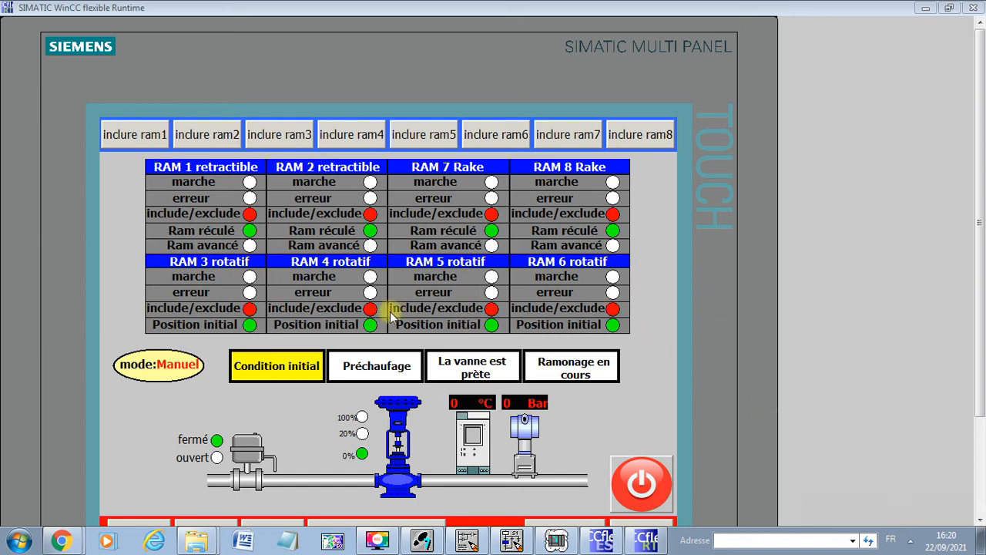
# Include RAM 1, RAM 3 and RAM 7 in the sootblowing cycle
pyautogui.click(139, 137)
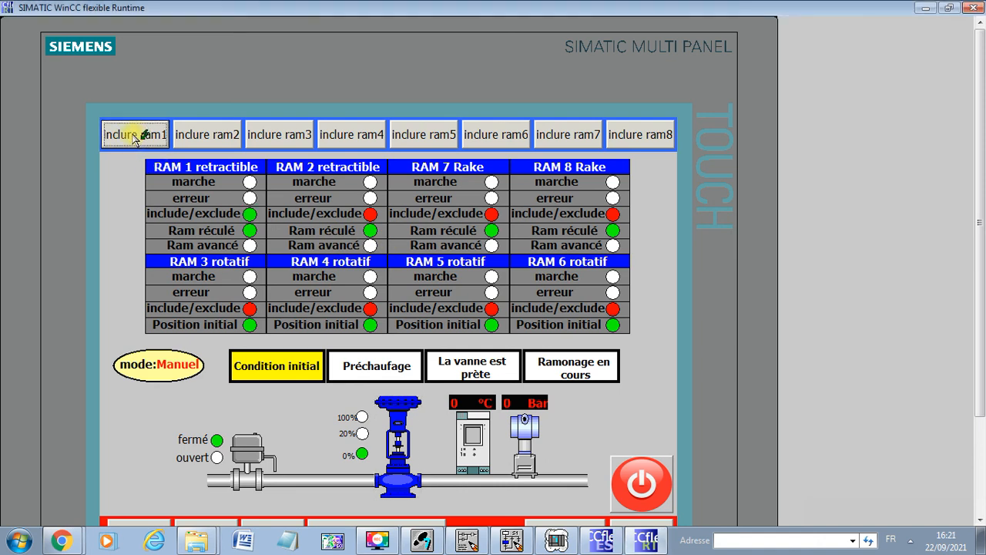
pyautogui.click(281, 137)
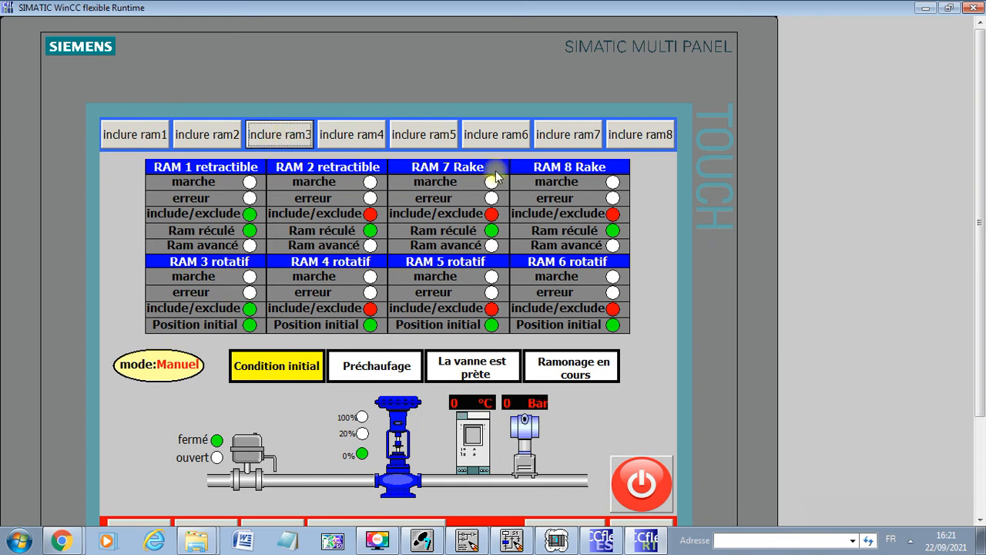
pyautogui.click(566, 143)
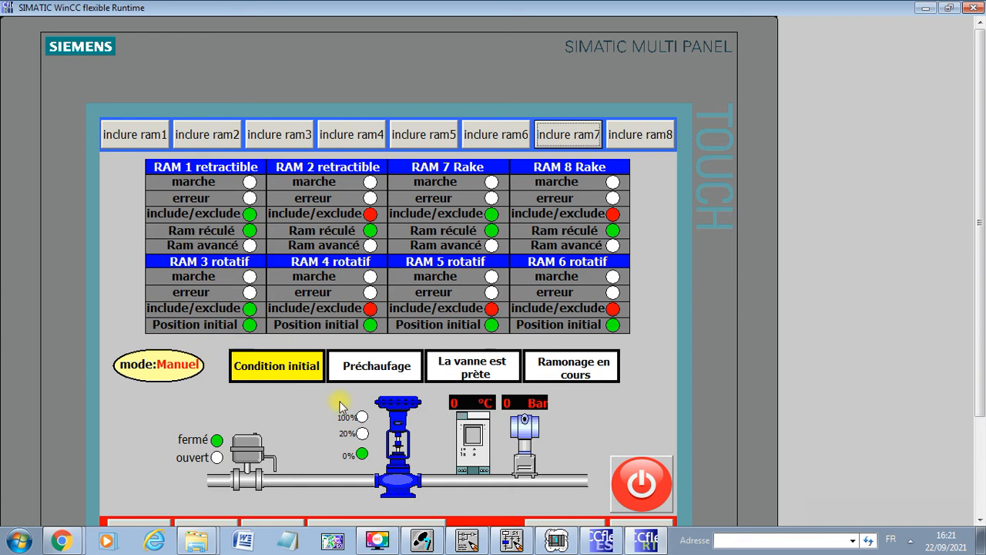
# Select automatic mode by turning on bit 5 of EB 9 in S7-PLCSIM, and start the cycle from the Runtime supervision screen
pyautogui.click(558, 541)
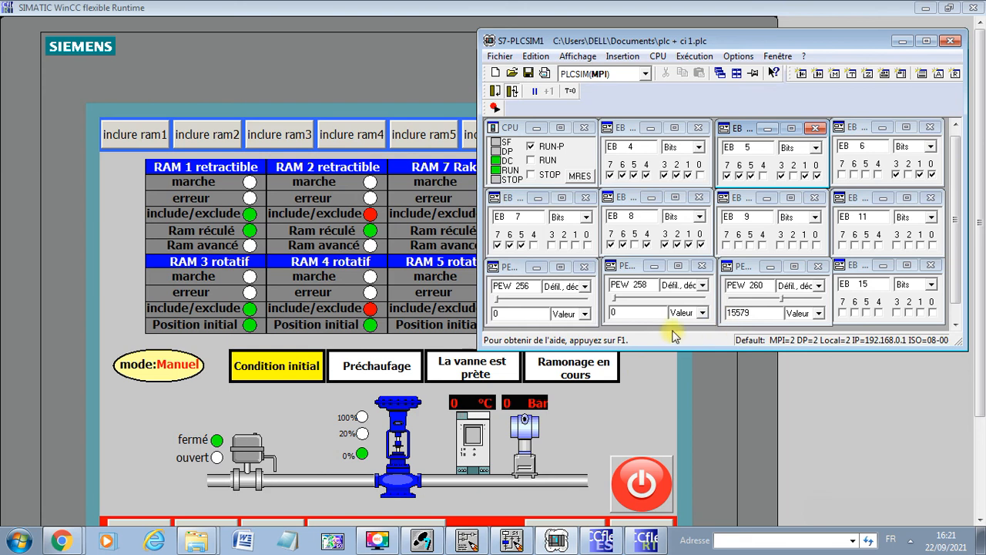
pyautogui.click(751, 245)
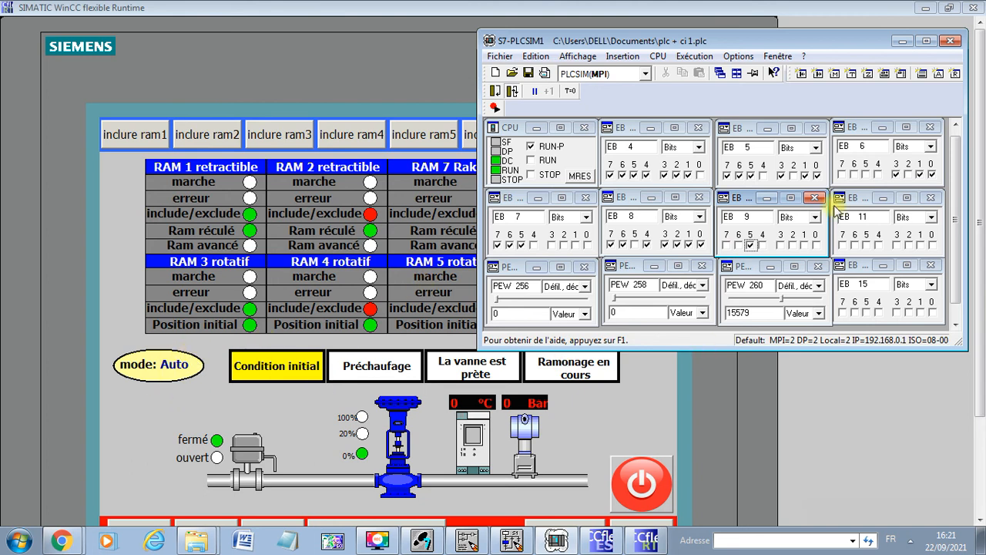
pyautogui.click(899, 43)
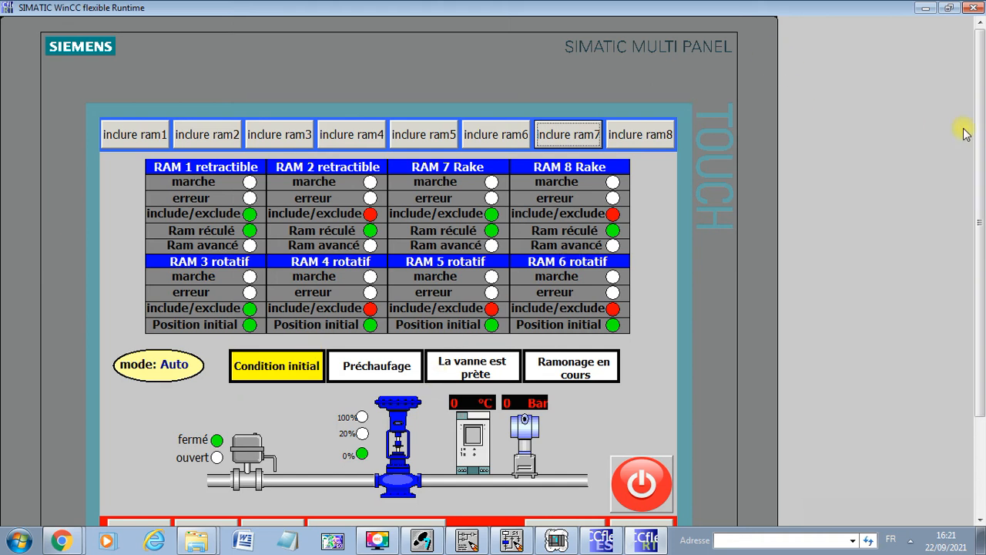
pyautogui.moveTo(981, 95); pyautogui.dragTo(982, 137)
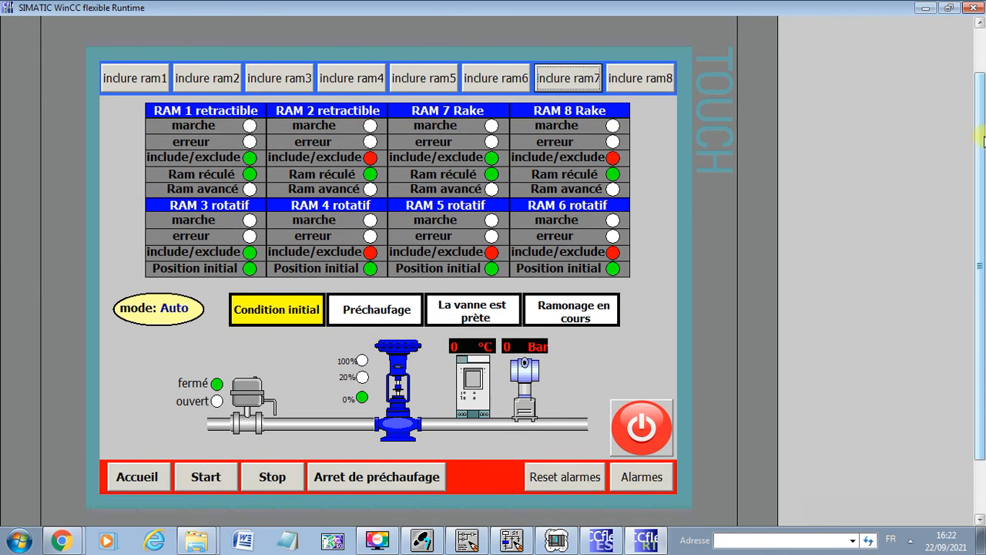
pyautogui.click(225, 476)
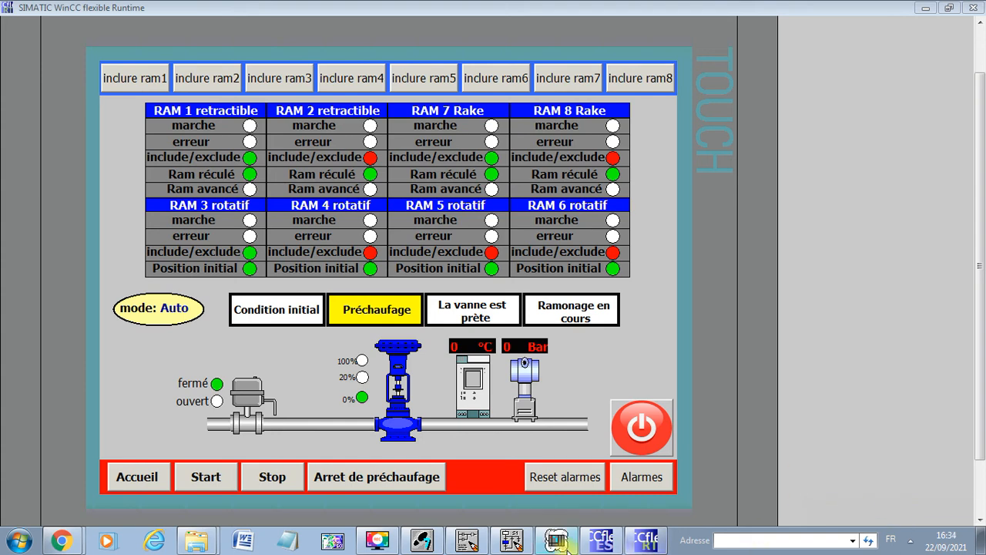
# Switch to S7-PLCSIM and simulate the drain valve opening by turning off bit 7 of EB 8 and turning on bit 2 of EB 9
pyautogui.click(515, 542)
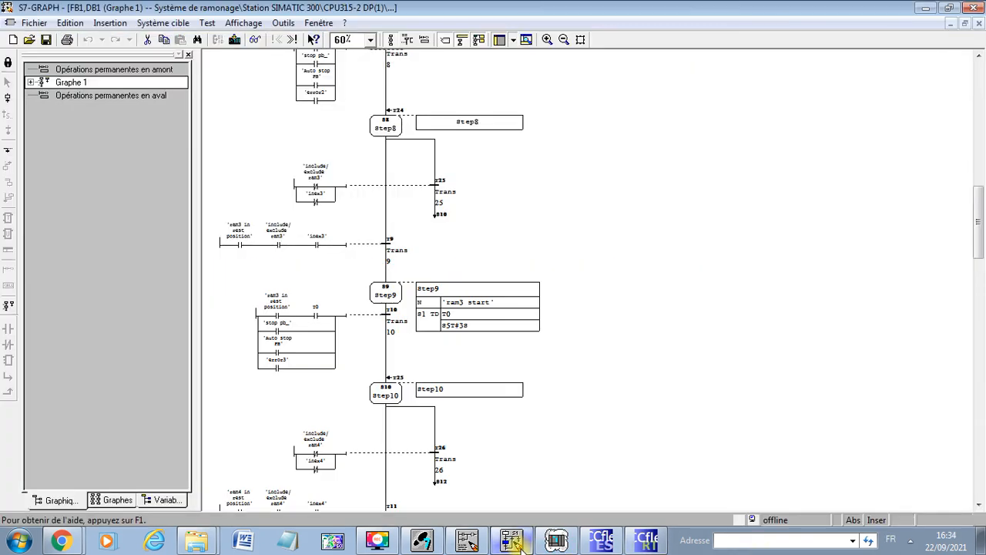
pyautogui.click(558, 542)
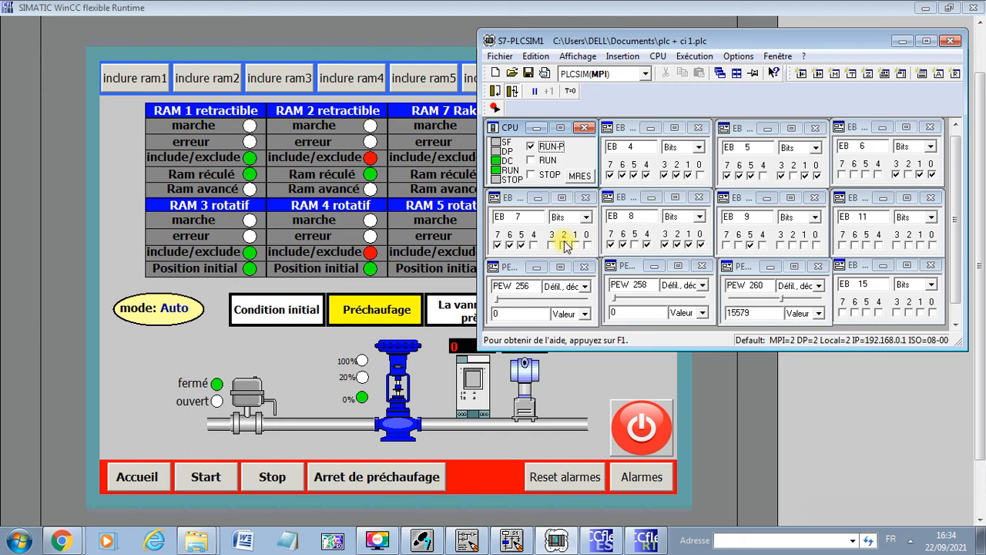
pyautogui.click(612, 245)
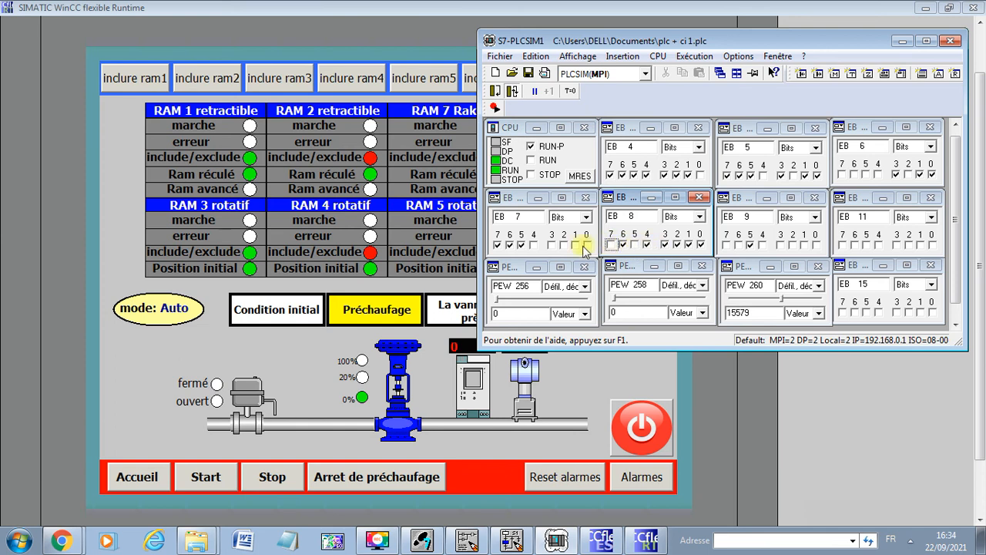
pyautogui.click(792, 246)
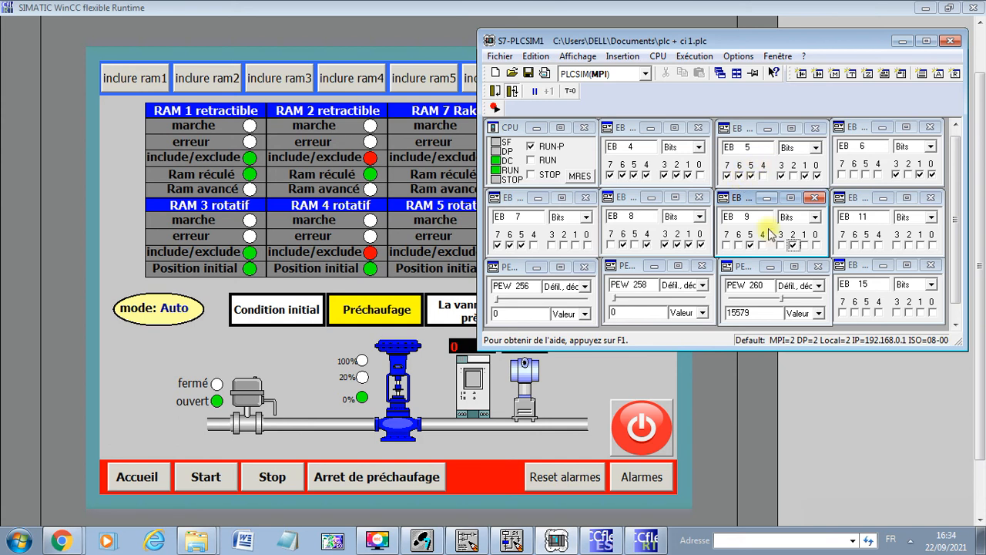
# Simulate the control valve at 20% by turning off bit 6 of EB 8 and turning on bit 3 of EB 9
pyautogui.click(635, 246)
pyautogui.click(623, 245)
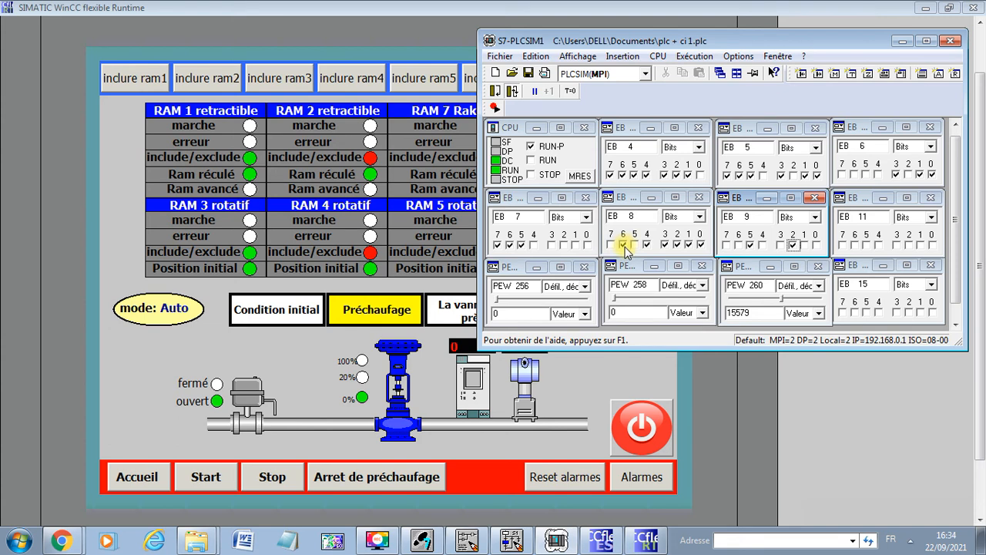
pyautogui.click(624, 245)
pyautogui.click(751, 245)
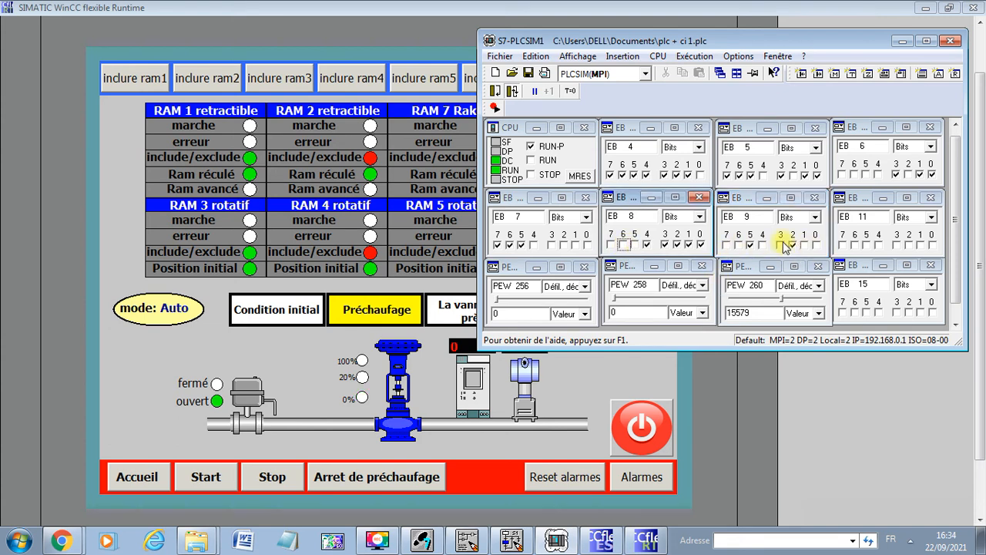
pyautogui.click(781, 245)
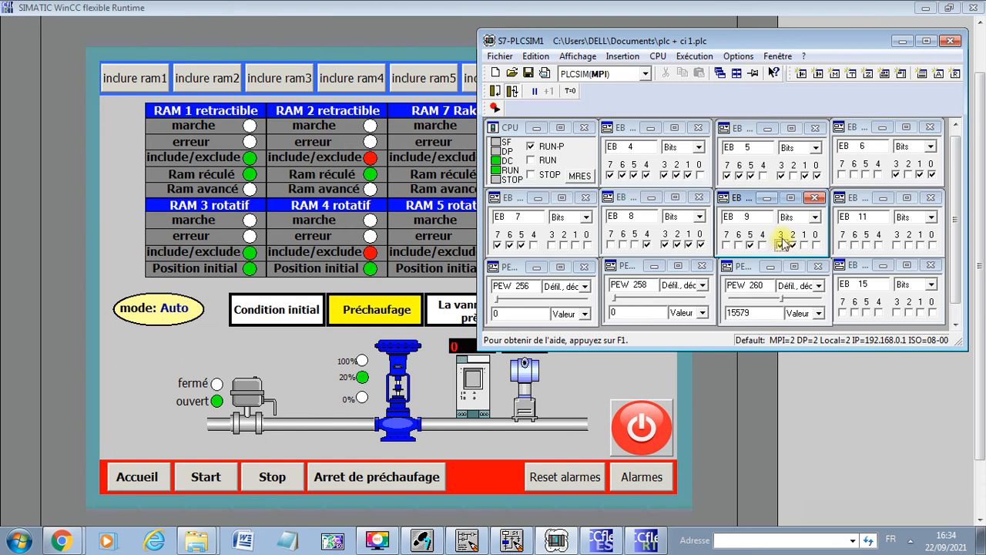
pyautogui.click(909, 516)
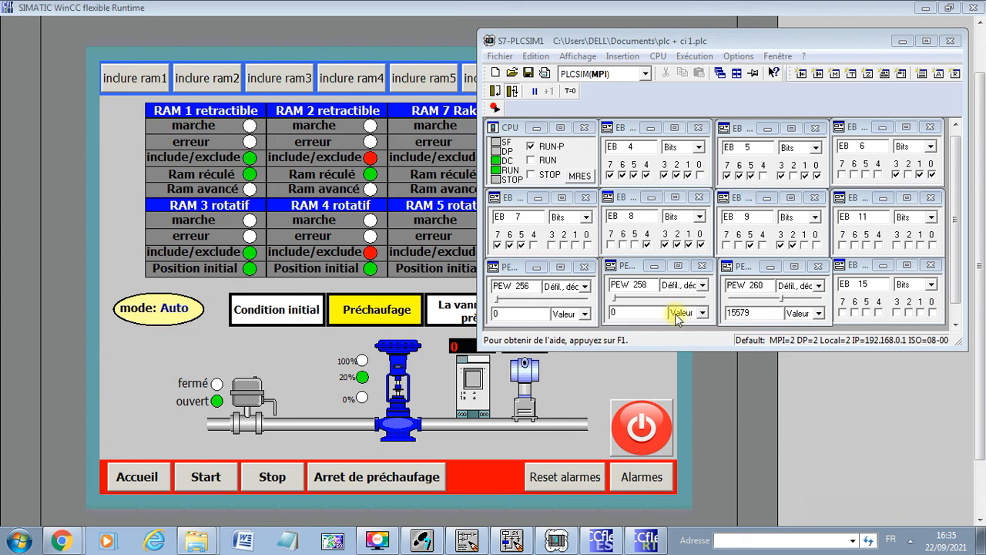
# Raise the simulated analog inputs to 23040 for the temperature in PEW 256 and 15799 for the pressure in PEW 258
pyautogui.doubleClick(495, 311)
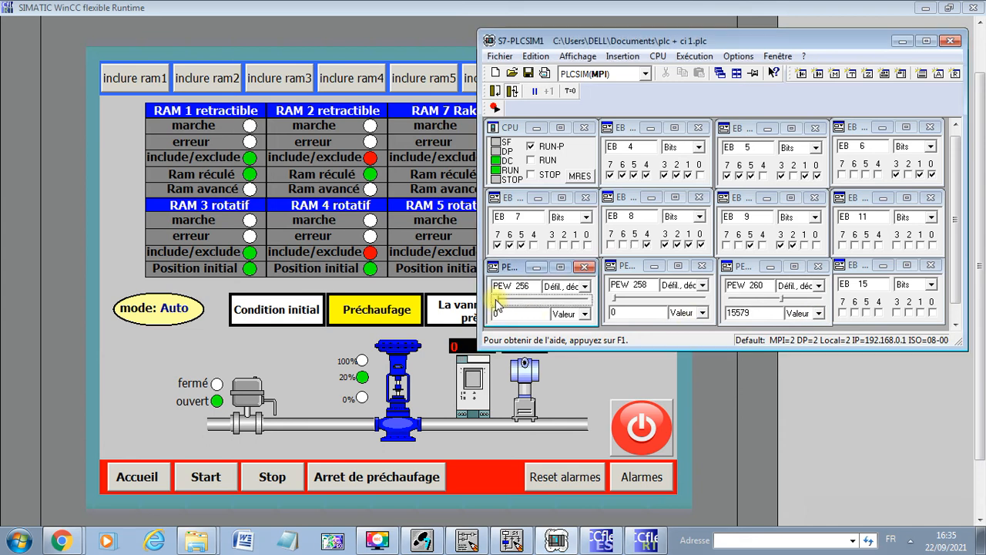
pyautogui.write('219')
pyautogui.press('Return')
pyautogui.moveTo(631, 46); pyautogui.dragTo(643, 31)
pyautogui.moveTo(504, 286); pyautogui.dragTo(582, 288)
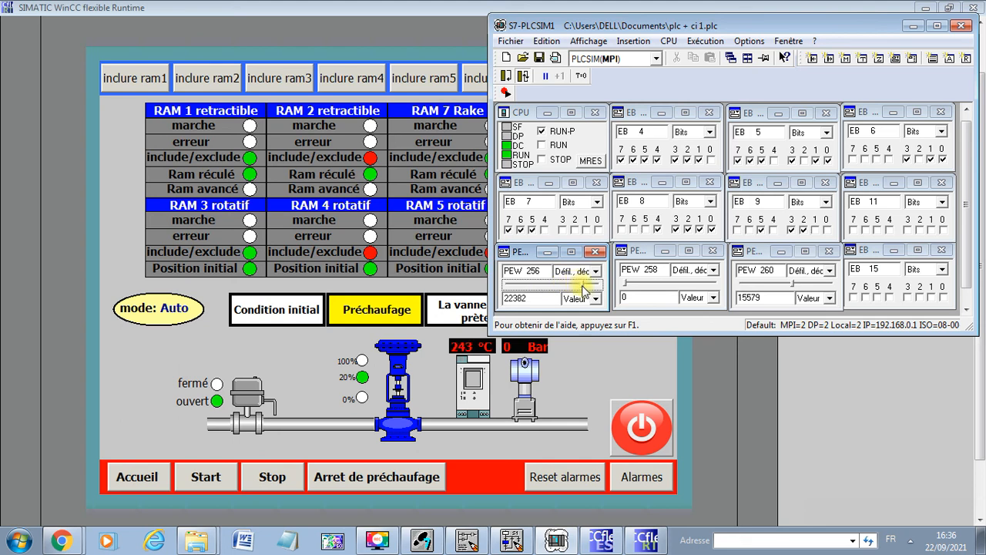
pyautogui.moveTo(584, 289); pyautogui.dragTo(585, 287)
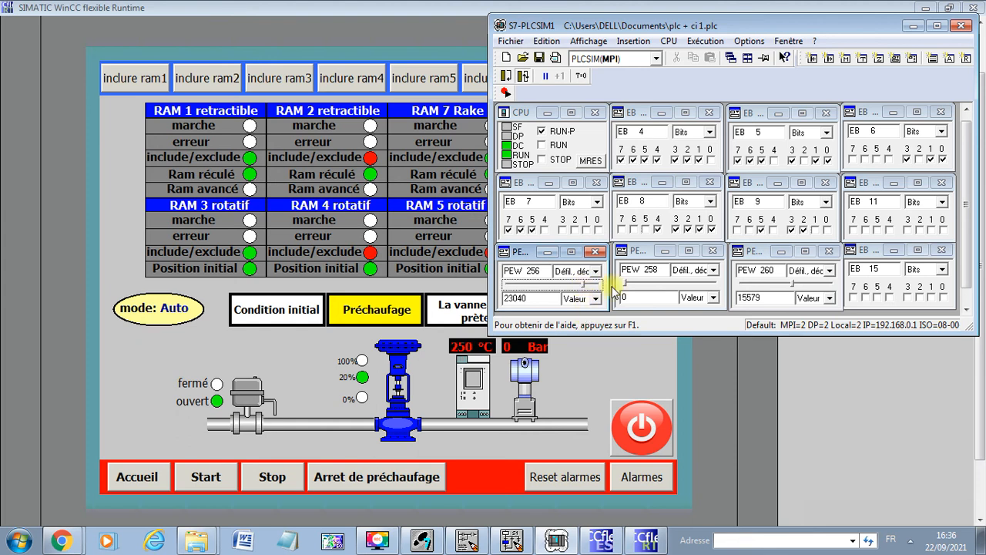
pyautogui.moveTo(630, 282); pyautogui.dragTo(678, 285)
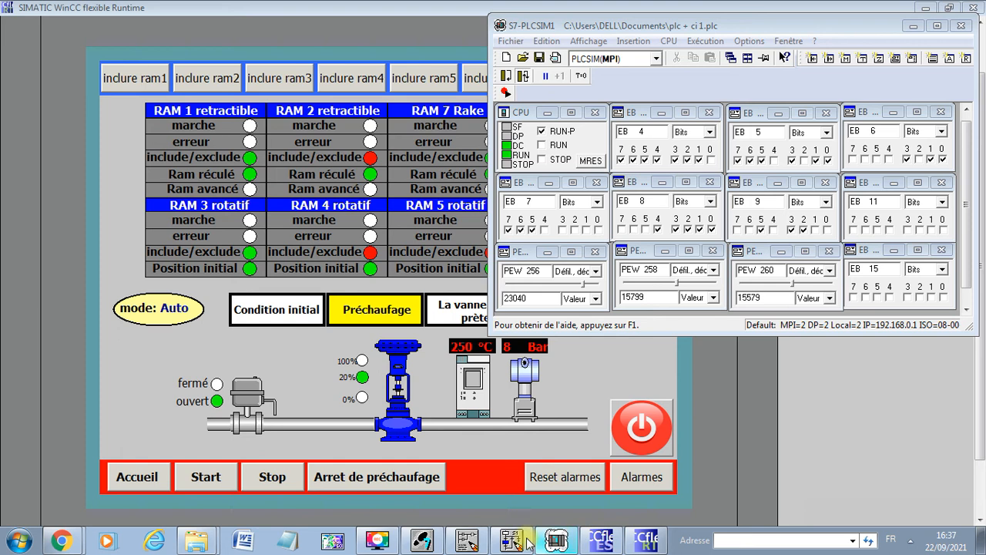
# Switch to OB1 in the CONT/LIST/LOG editor and monitor network 55, open valve at 100%, online
pyautogui.click(475, 542)
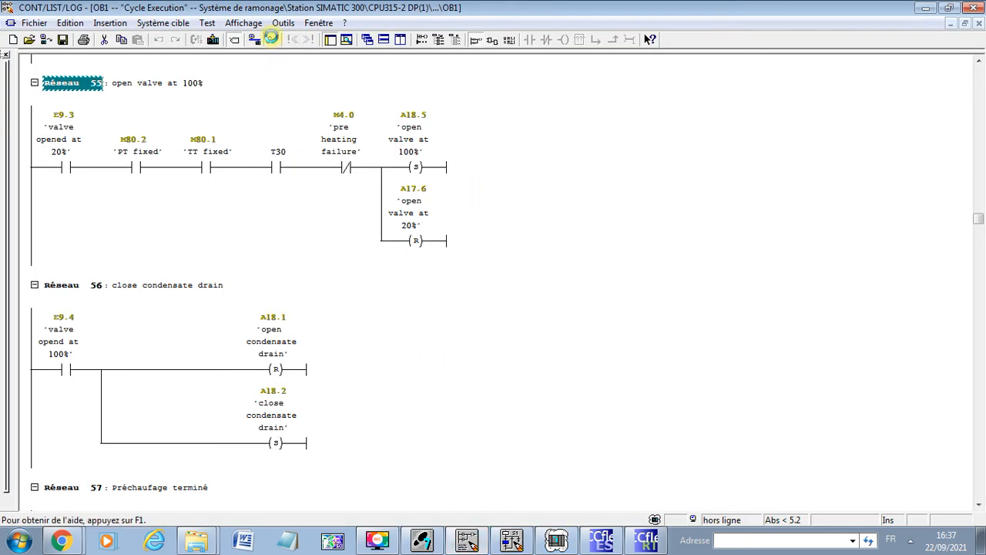
pyautogui.click(271, 38)
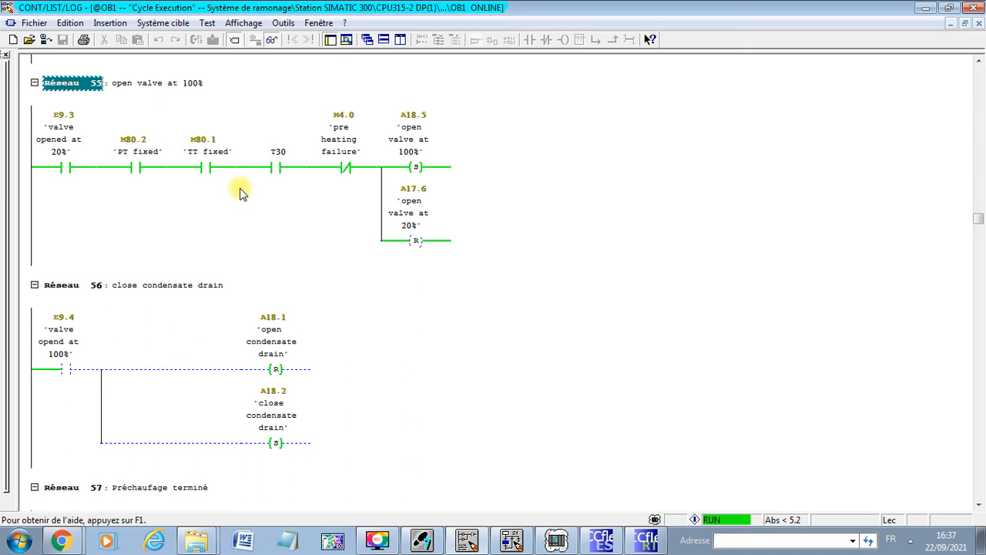
pyautogui.click(926, 8)
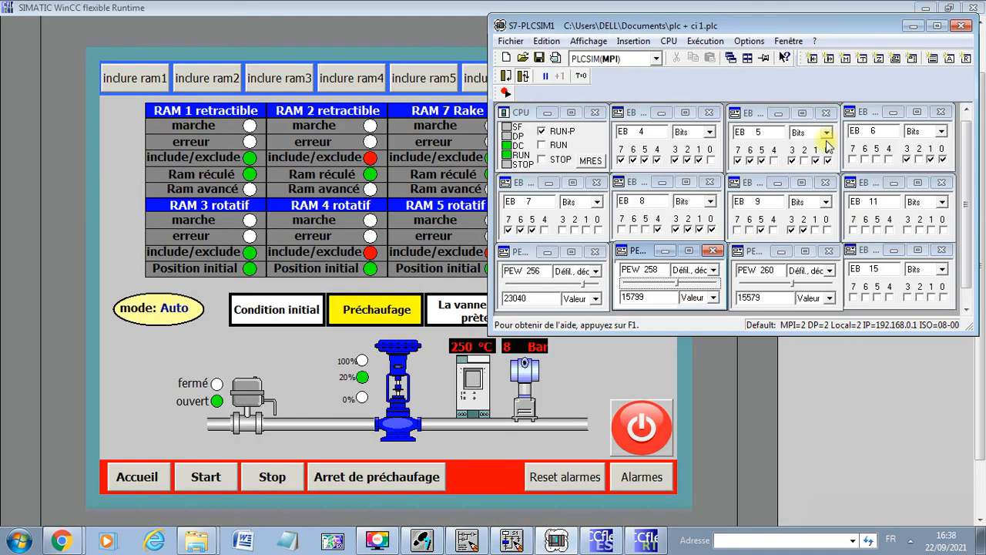
# Simulate the control valve at 100% in S7-PLCSIM by turning off bit 3 of EB 9 and turning on bit 4
pyautogui.click(906, 518)
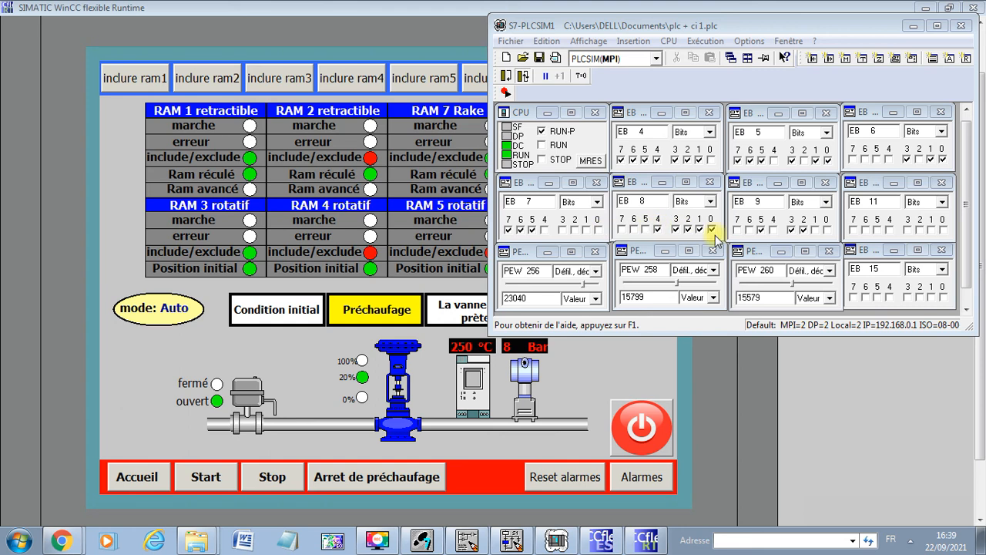
pyautogui.click(791, 231)
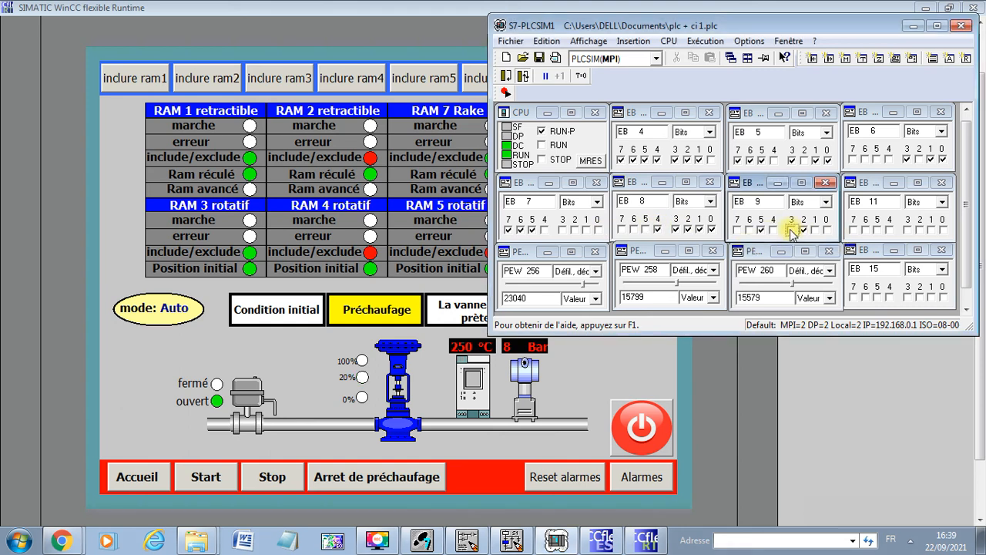
pyautogui.click(773, 230)
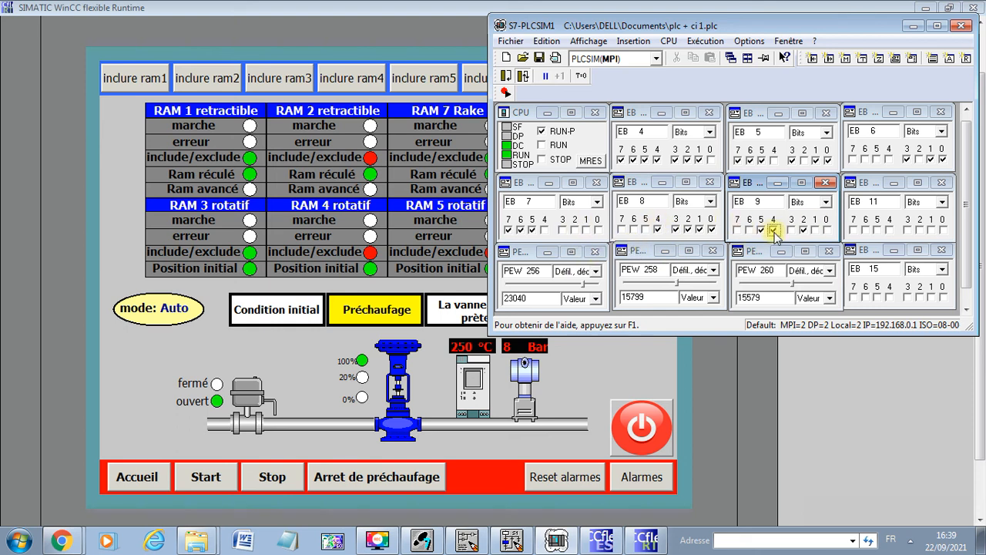
# Simulate the drain valve changing from open to closed by turning off bit 2 of EB 9 and turning on bit 7 of EB 8
pyautogui.click(803, 230)
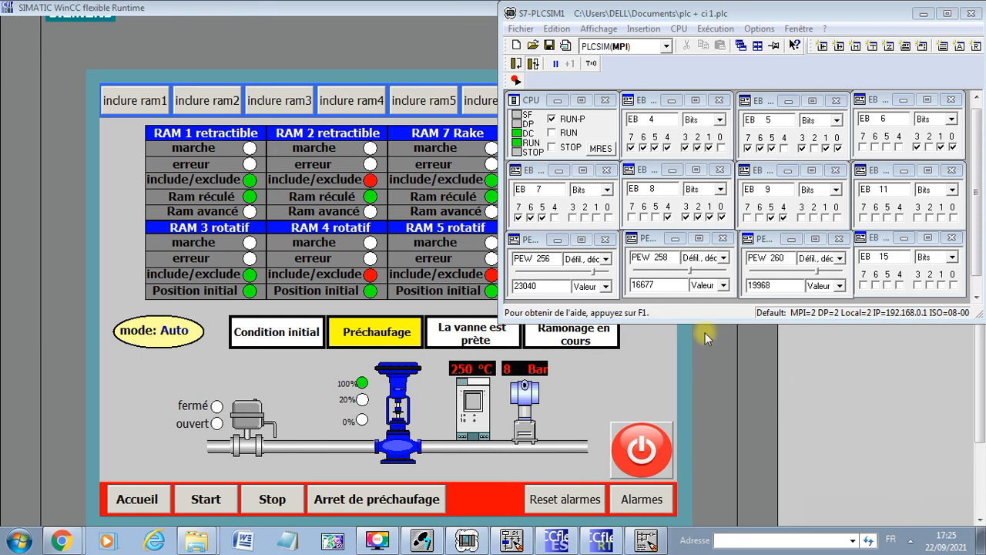
pyautogui.click(667, 217)
pyautogui.click(633, 218)
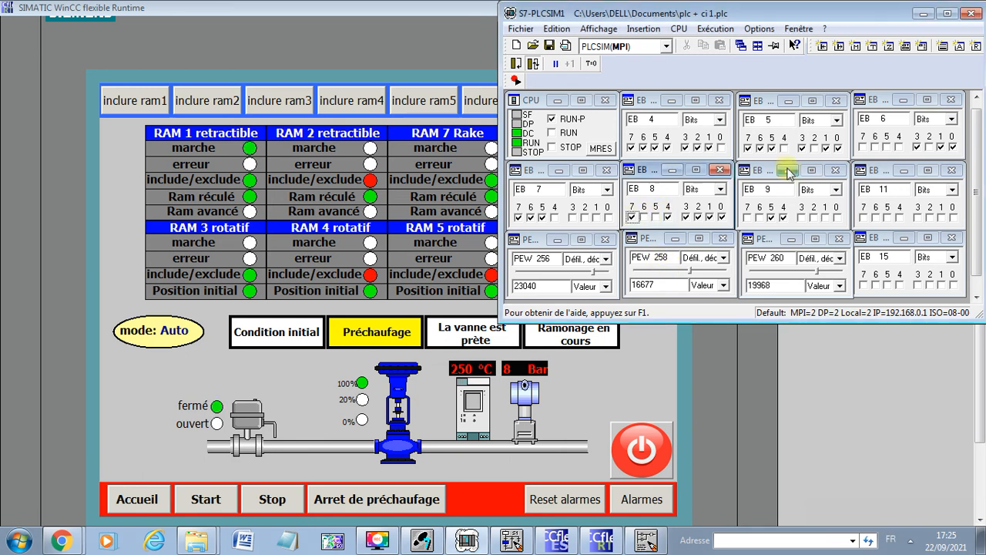
# Simulate ram 1's forward and return travel with bits 1 and 2 of EB 5, monitoring the automatic sequence in S7-GRAPH
pyautogui.click(826, 149)
pyautogui.click(826, 149)
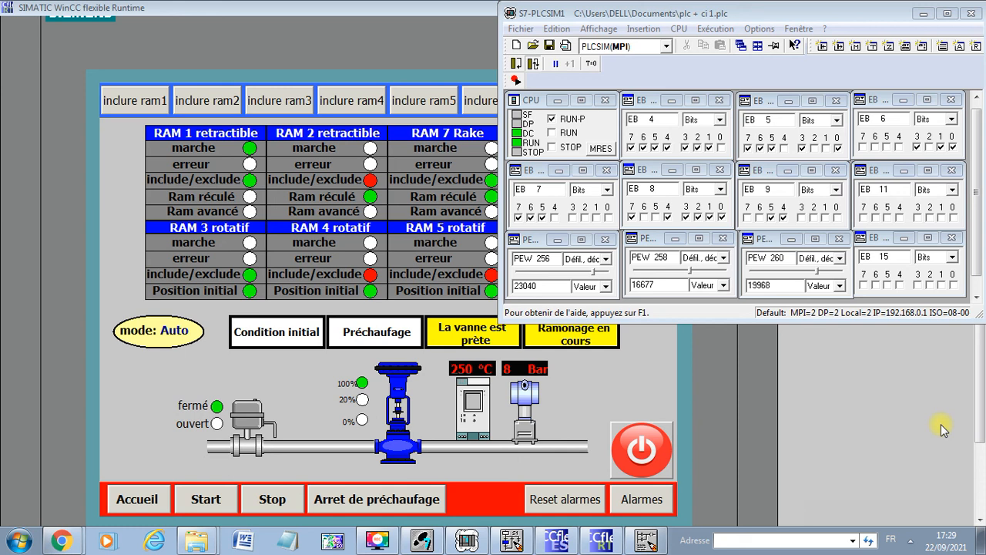
pyautogui.click(511, 540)
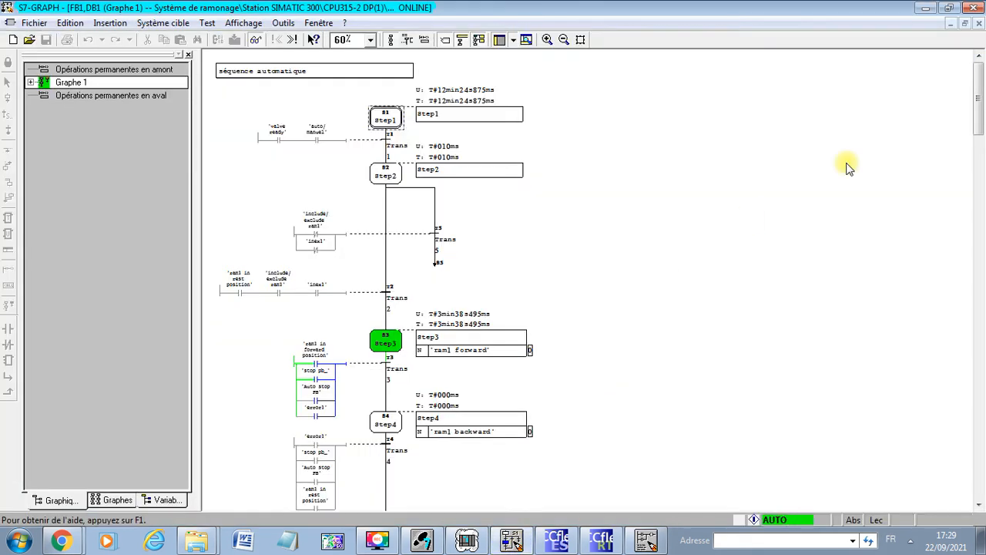
pyautogui.moveTo(978, 112); pyautogui.dragTo(980, 119)
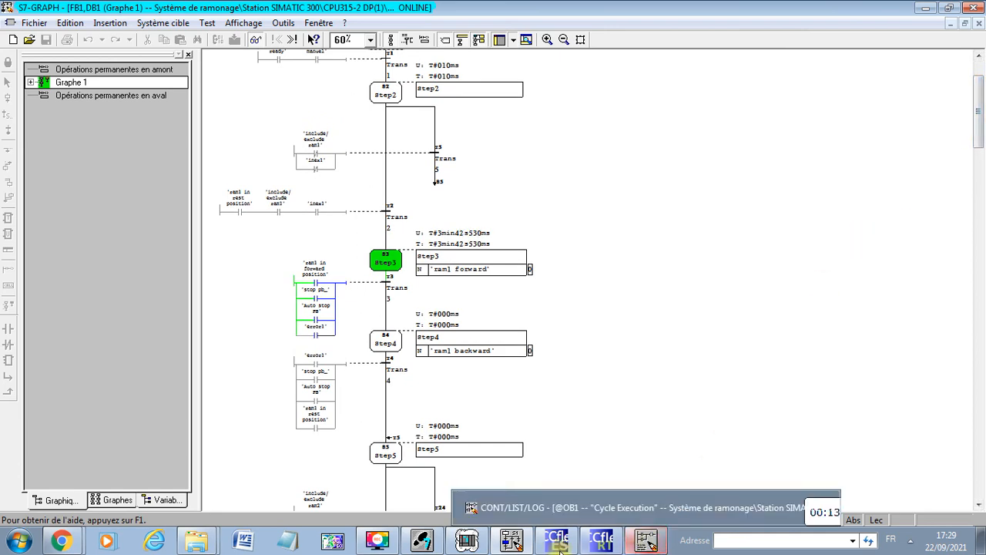
pyautogui.click(468, 541)
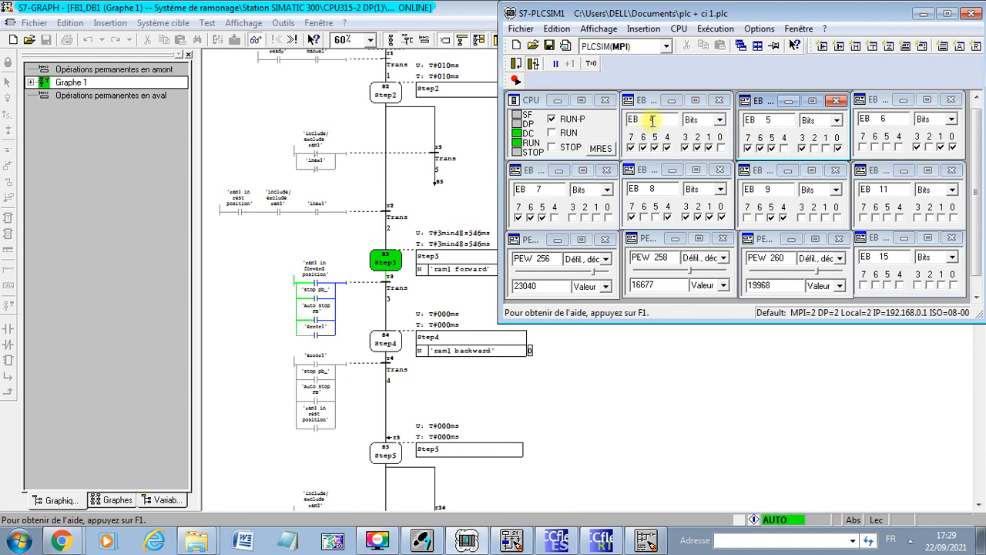
pyautogui.click(813, 147)
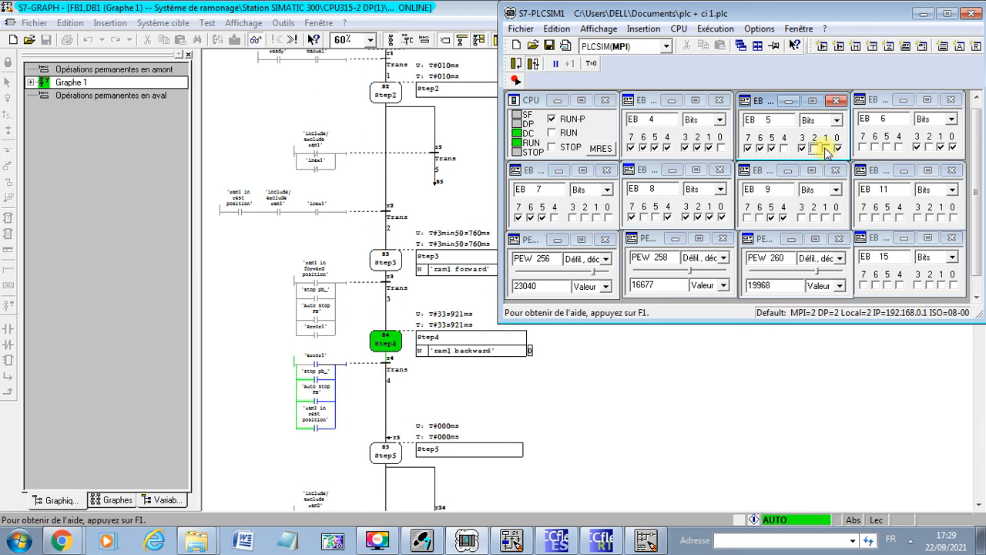
pyautogui.click(826, 148)
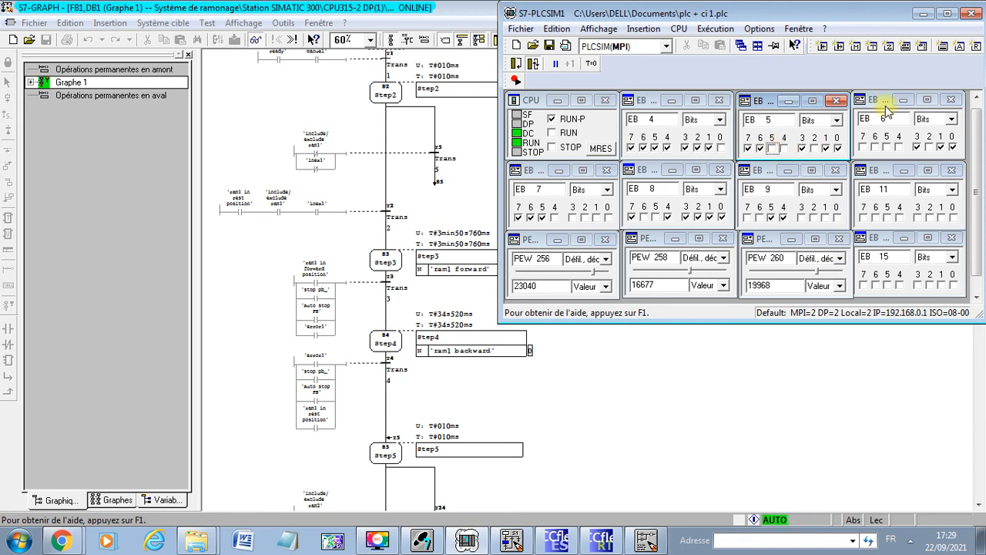
# Examine step 9, ram3 start, and its transition in the online sequence Graphe 1 in S7-GRAPH
pyautogui.click(924, 13)
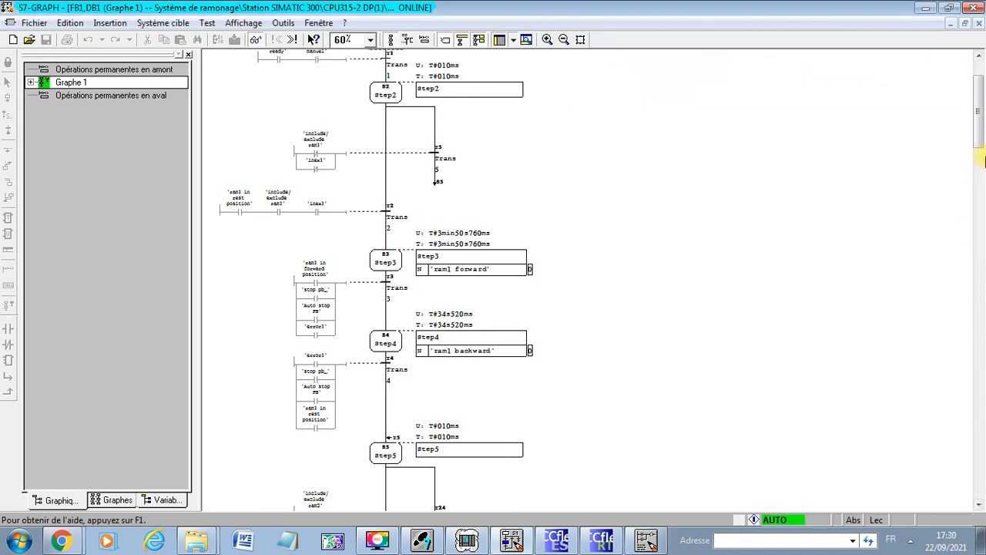
pyautogui.scroll(-3, 980, 131)
pyautogui.moveTo(981, 116); pyautogui.dragTo(979, 208)
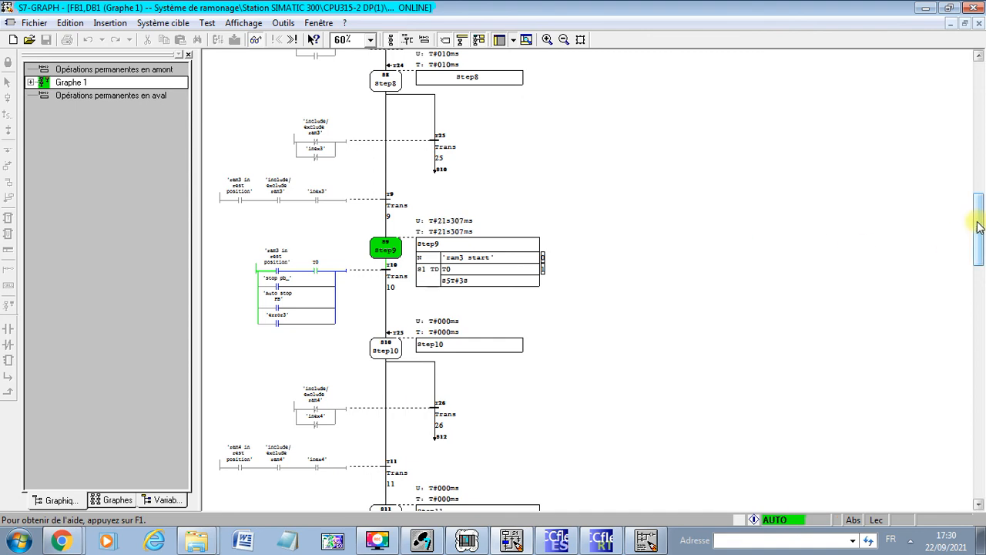
pyautogui.scroll(-3, 979, 222)
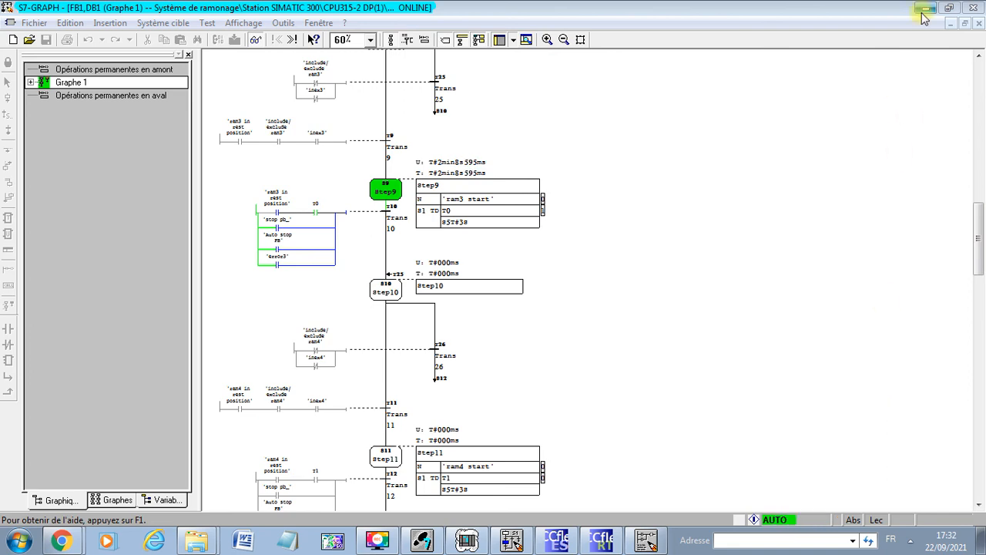
# Switch to WinCC flexible Runtime with S7-PLCSIM alongside and simulate ram 3's return to its initial position by turning on bit 5 of EB 5
pyautogui.click(621, 541)
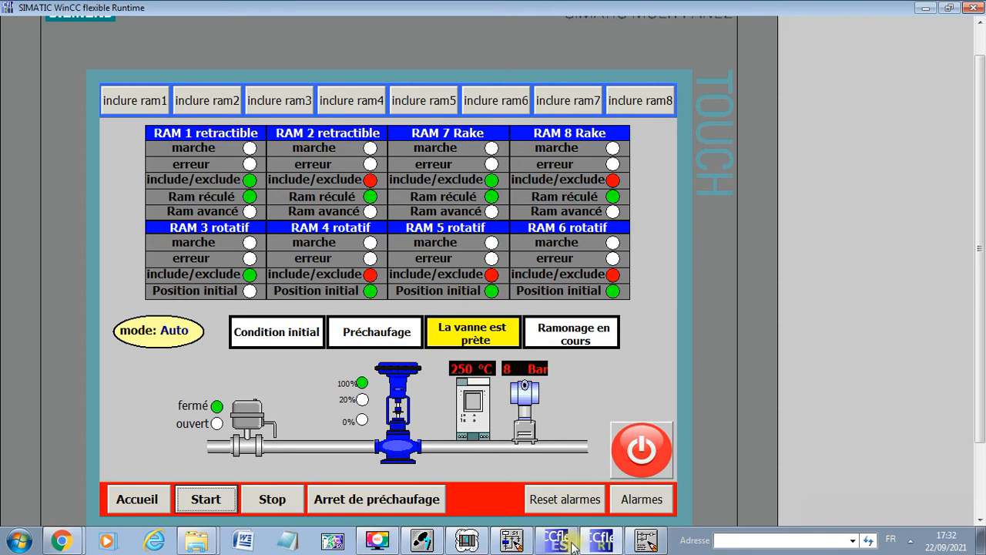
pyautogui.click(468, 543)
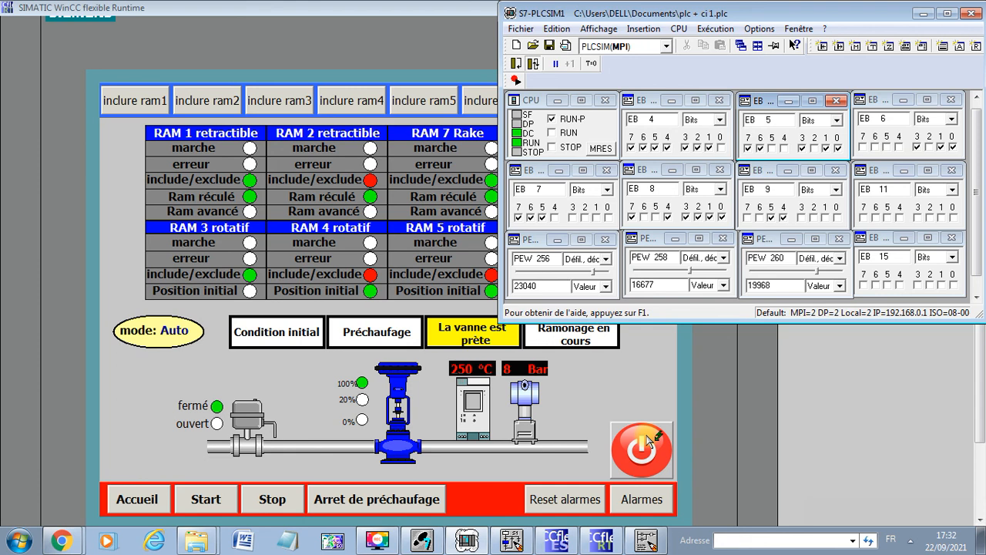
pyautogui.moveTo(578, 17); pyautogui.dragTo(664, 16)
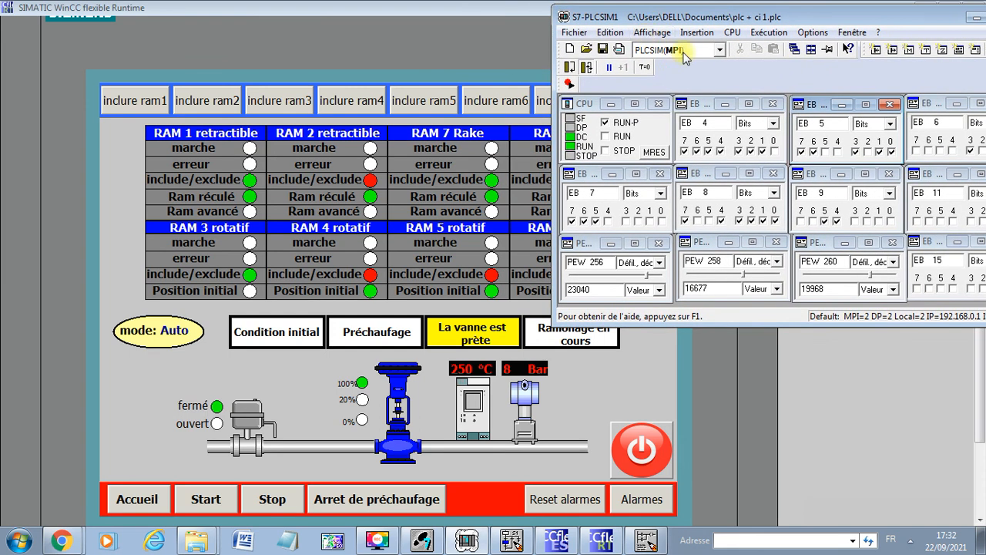
pyautogui.moveTo(807, 19); pyautogui.dragTo(780, 28)
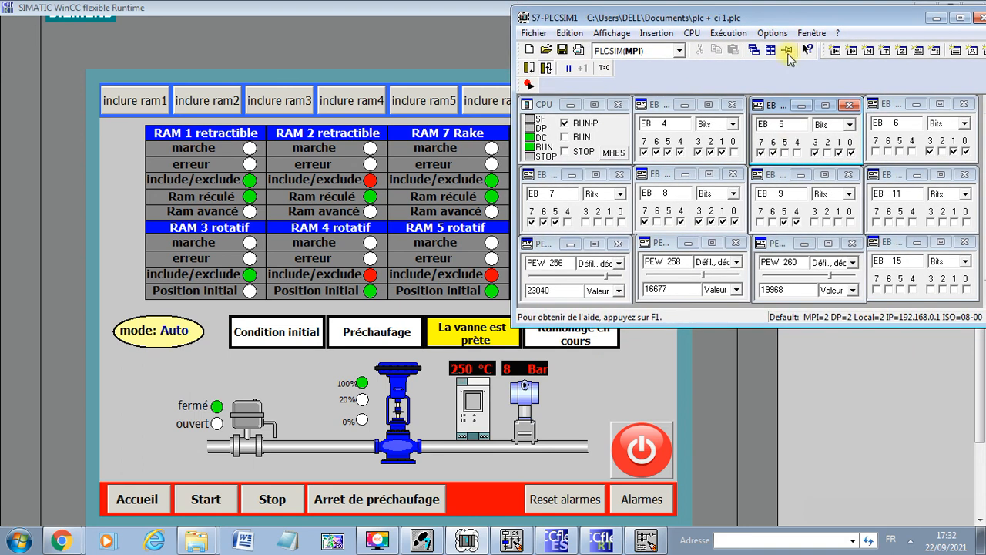
pyautogui.click(785, 152)
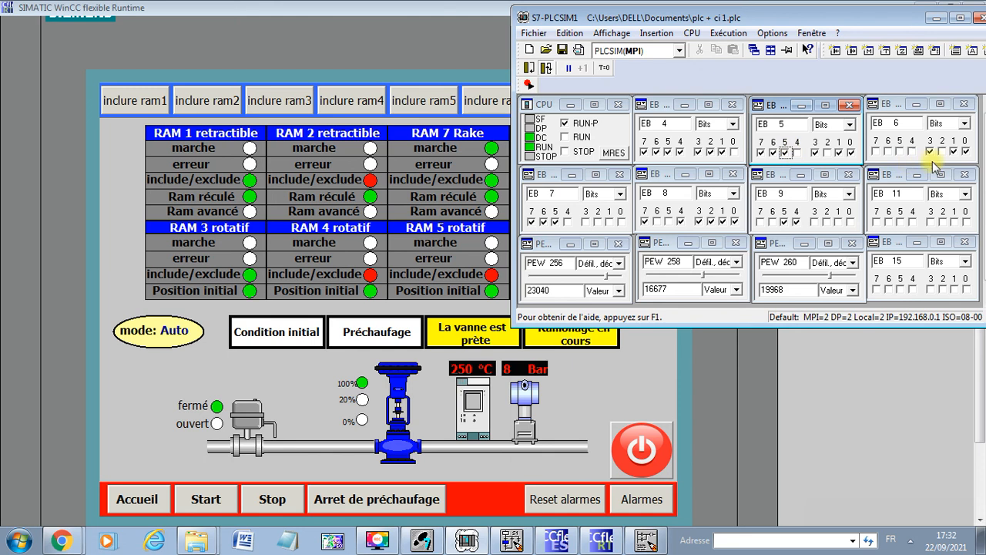
# Simulate ram 7's travel in EB 6, turning bit 1 off and bit 2 on to advance, and bit 2 off and bit 1 on to retract
pyautogui.click(954, 151)
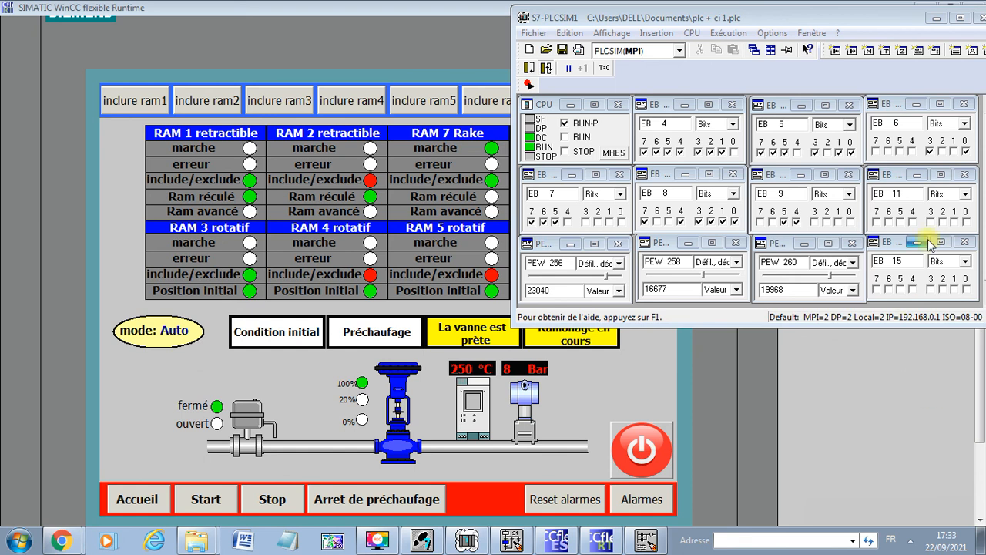
pyautogui.click(942, 152)
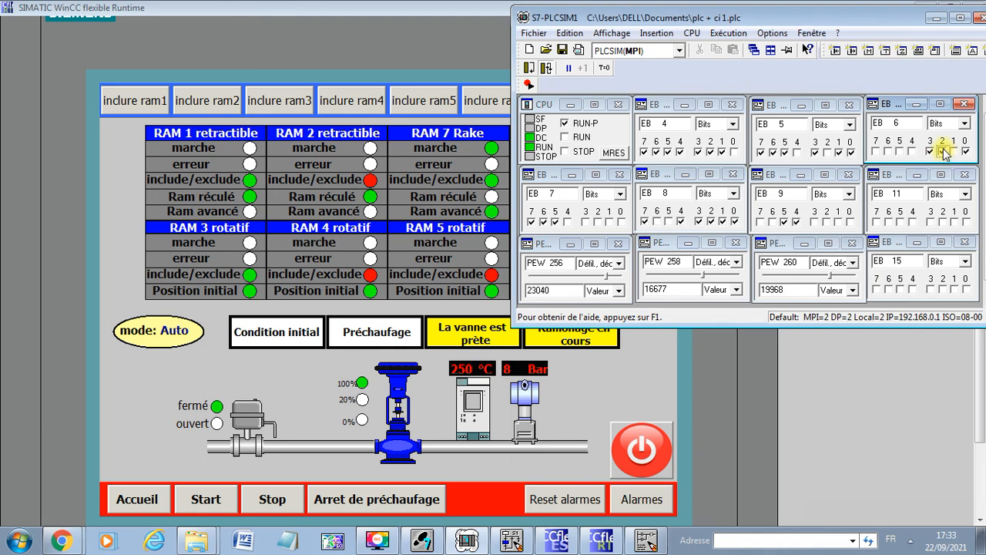
pyautogui.click(556, 222)
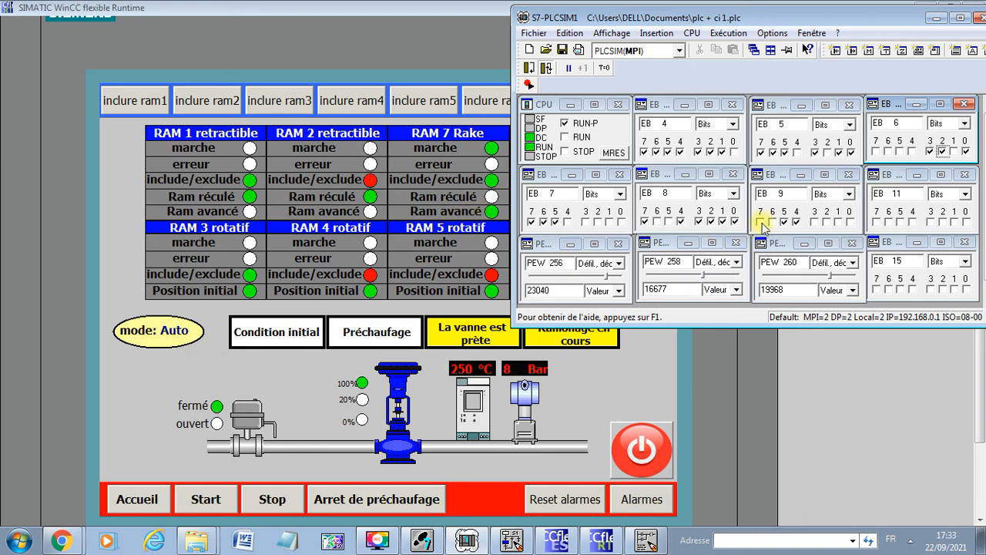
pyautogui.click(967, 151)
pyautogui.click(941, 151)
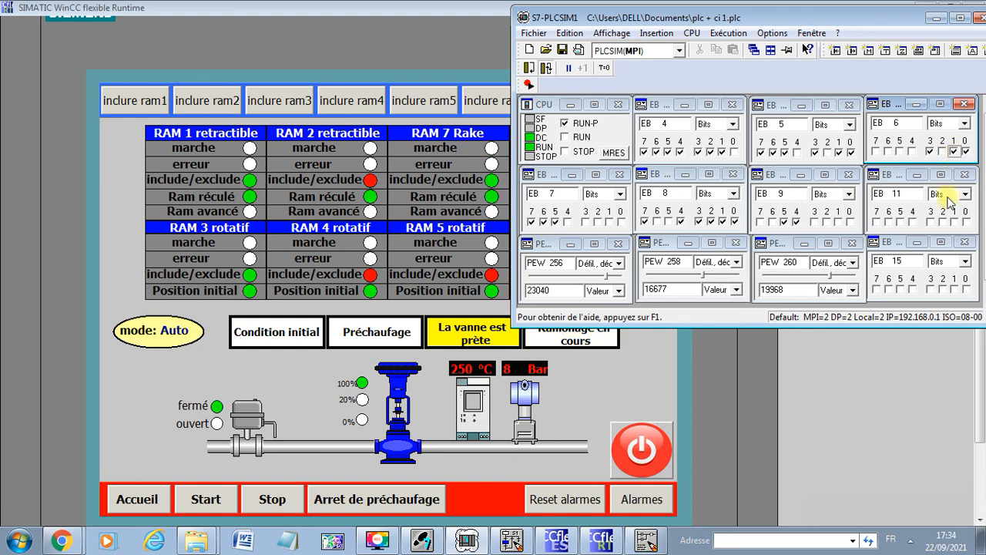
pyautogui.click(908, 515)
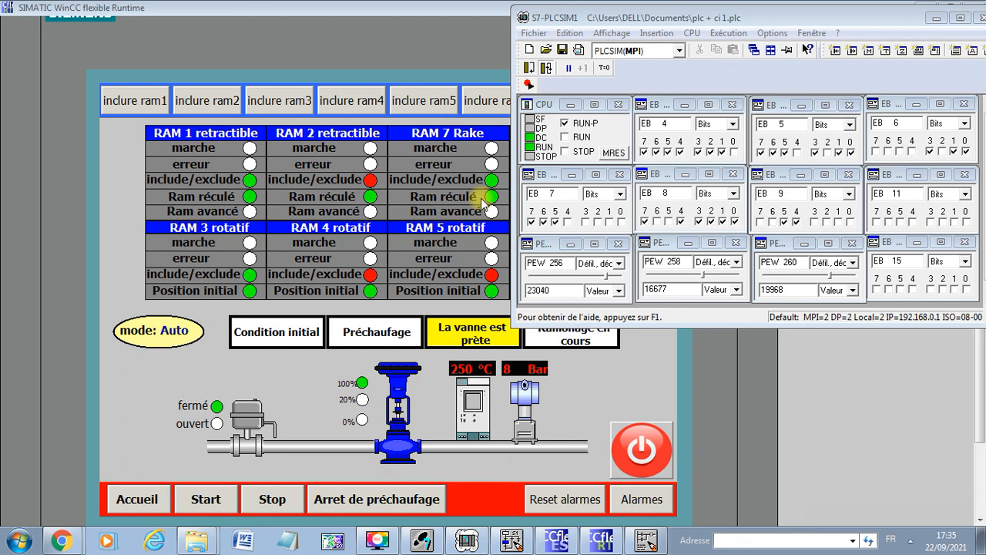
# Simulate the control valve closing to 0% by turning off bit 4 of EB 9 and turning on bit 6 of EB 8
pyautogui.click(798, 222)
pyautogui.click(797, 222)
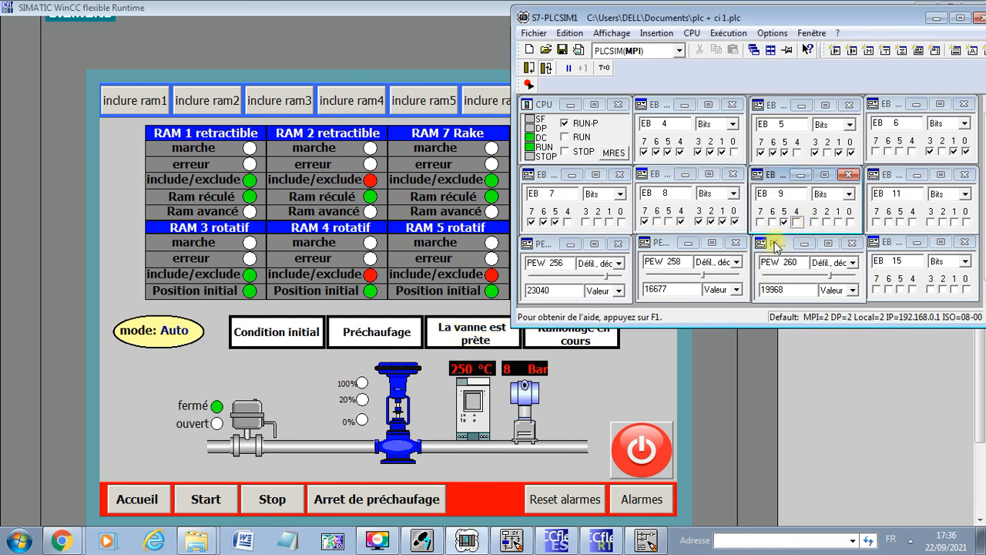
pyautogui.click(721, 224)
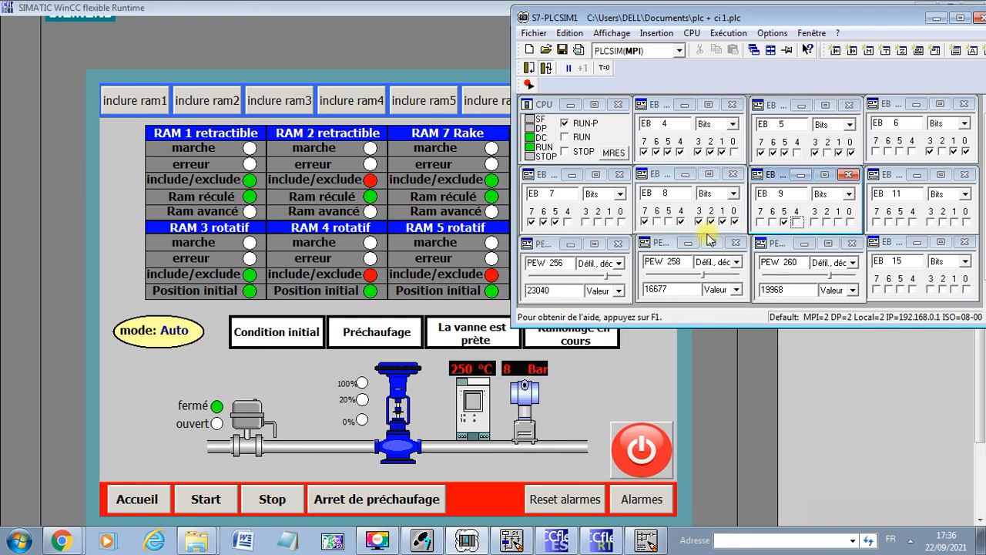
pyautogui.click(656, 222)
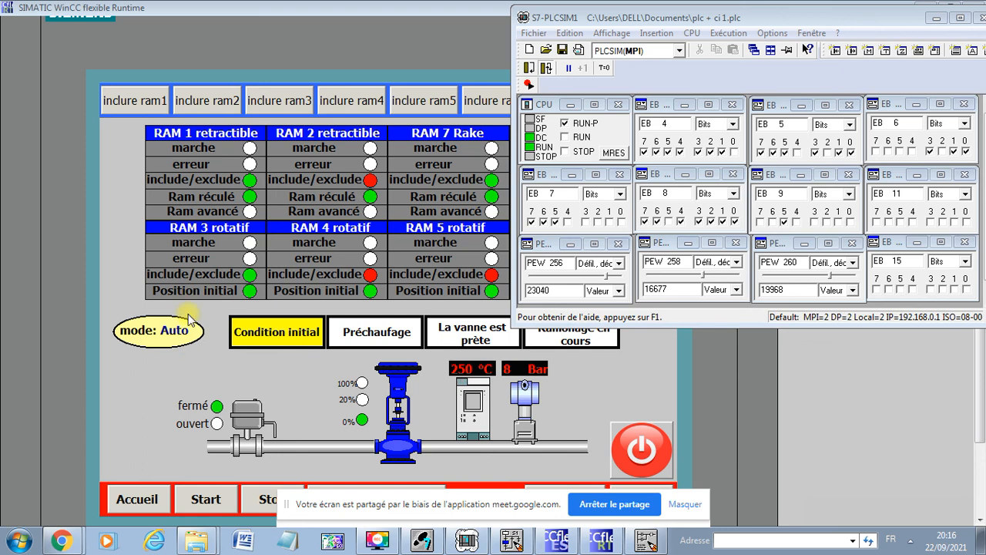
# Set manual mode by turning off bit 5 of EB 9, and exclude rams 1, 3 and 7 on the supervision screen
pyautogui.click(784, 222)
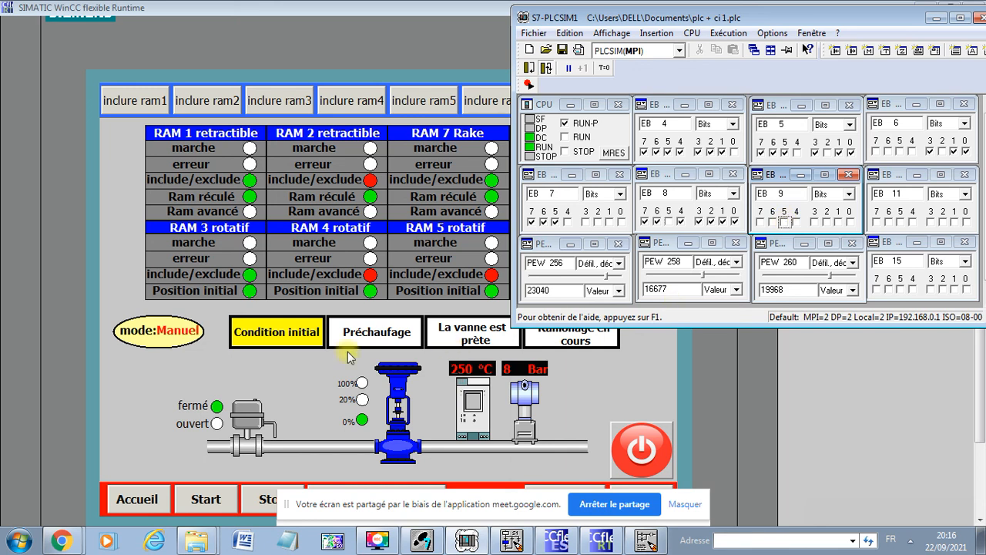
pyautogui.moveTo(578, 17); pyautogui.dragTo(669, 93)
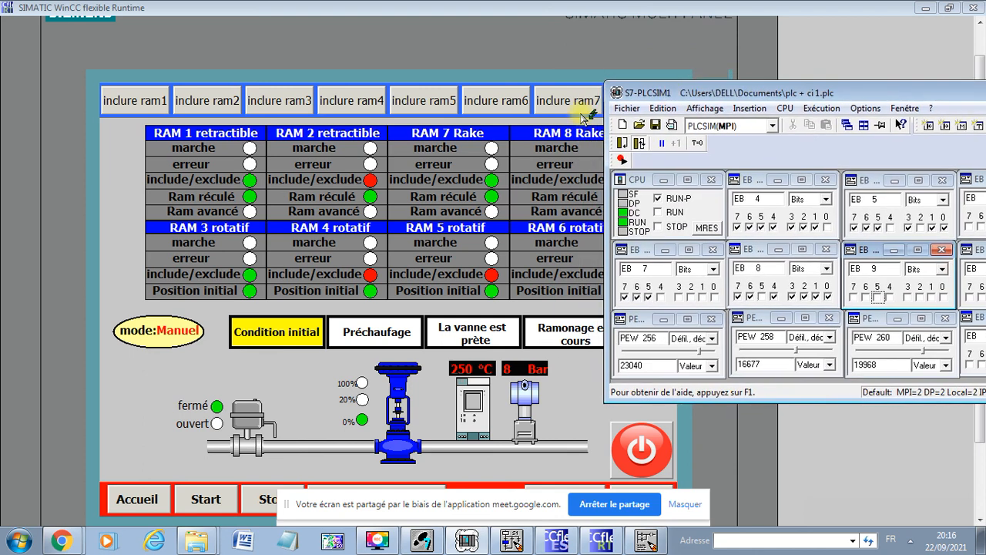
pyautogui.click(131, 104)
pyautogui.click(134, 102)
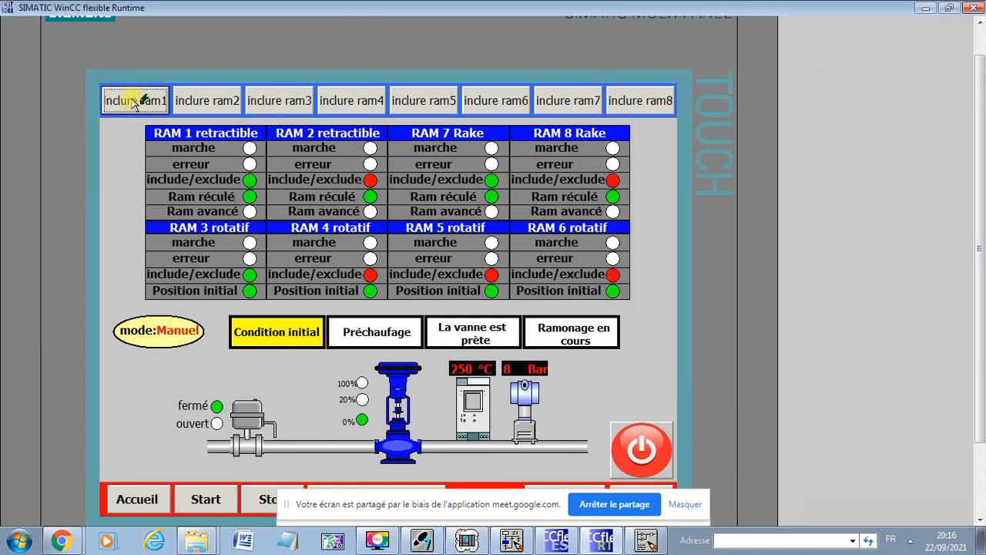
pyautogui.click(300, 101)
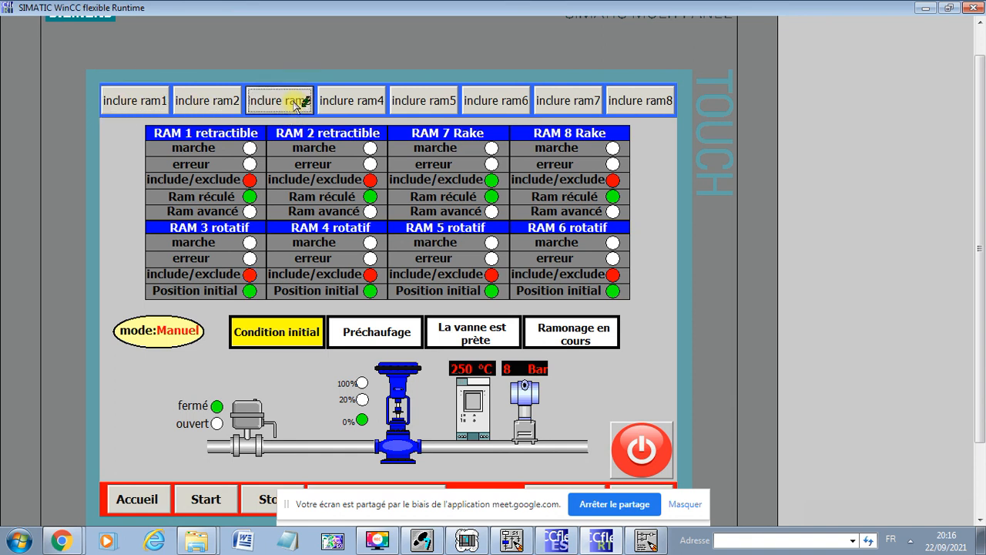
pyautogui.click(562, 100)
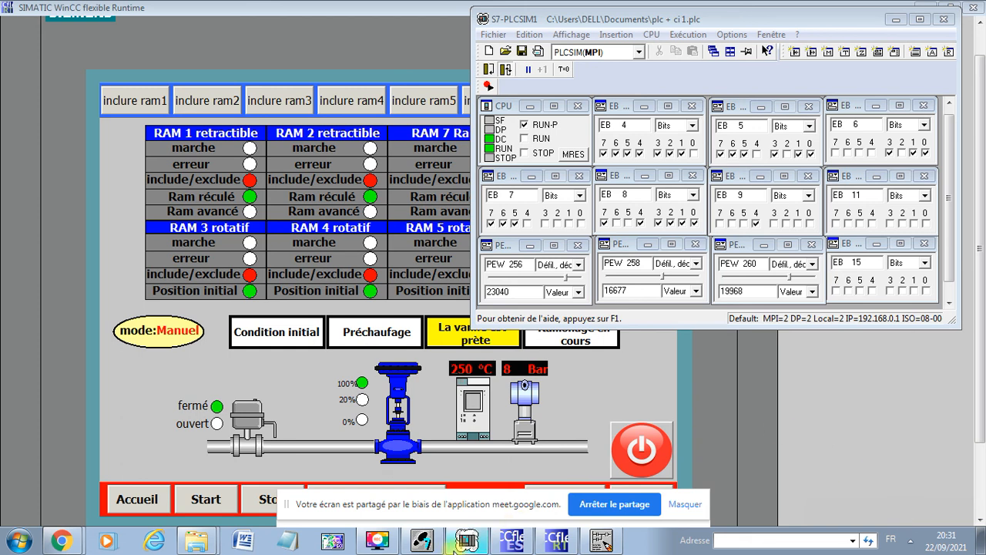
# Monitor network 76, the BCD selector switch, in OB1 and select ram 2 in S7-PLCSIM by turning on bit 0 of EB 11
pyautogui.click(425, 541)
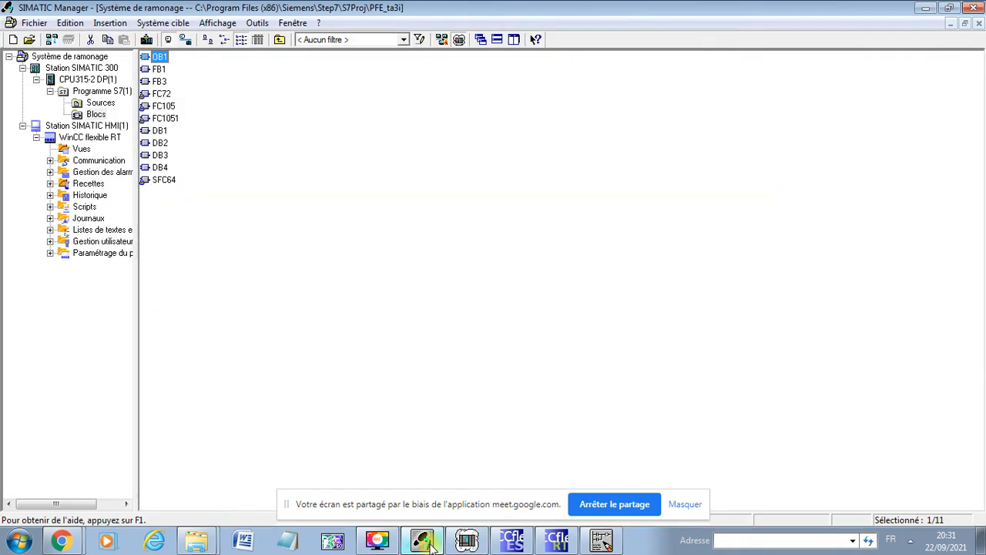
pyautogui.click(601, 539)
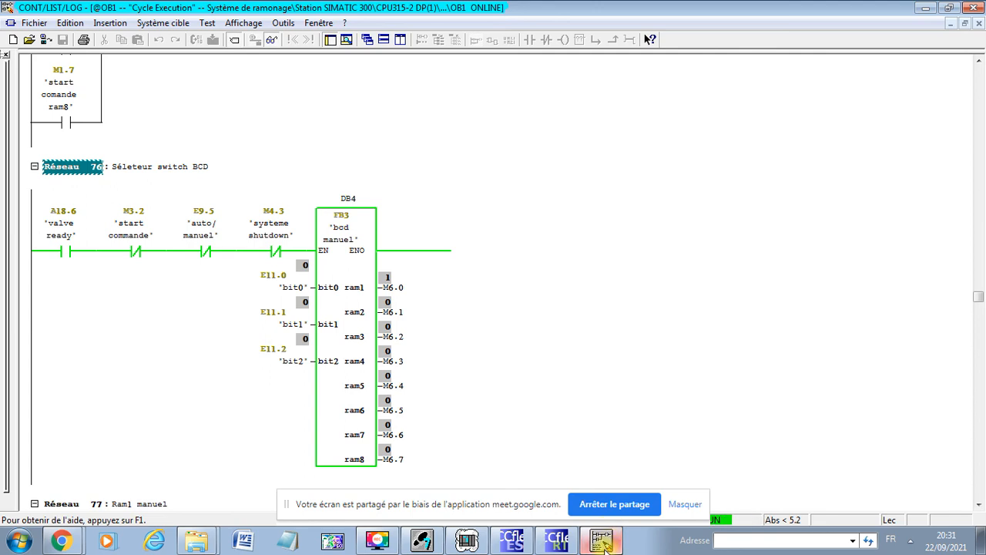
pyautogui.moveTo(605, 545)
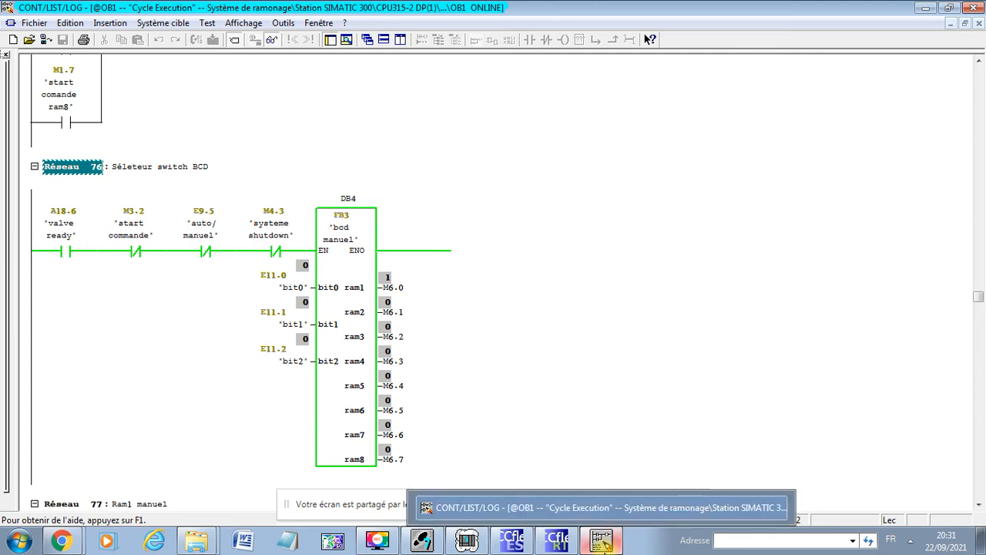
pyautogui.click(466, 540)
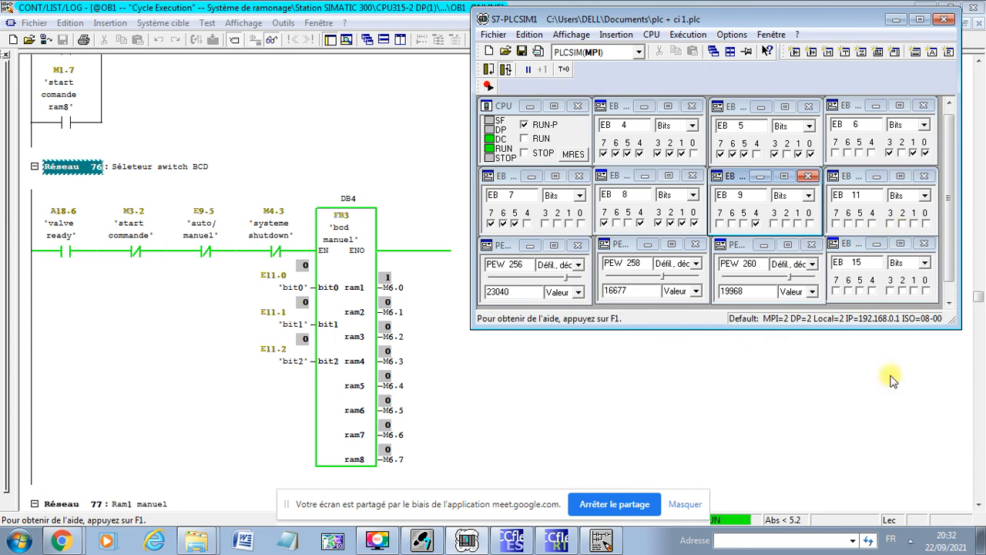
pyautogui.click(909, 519)
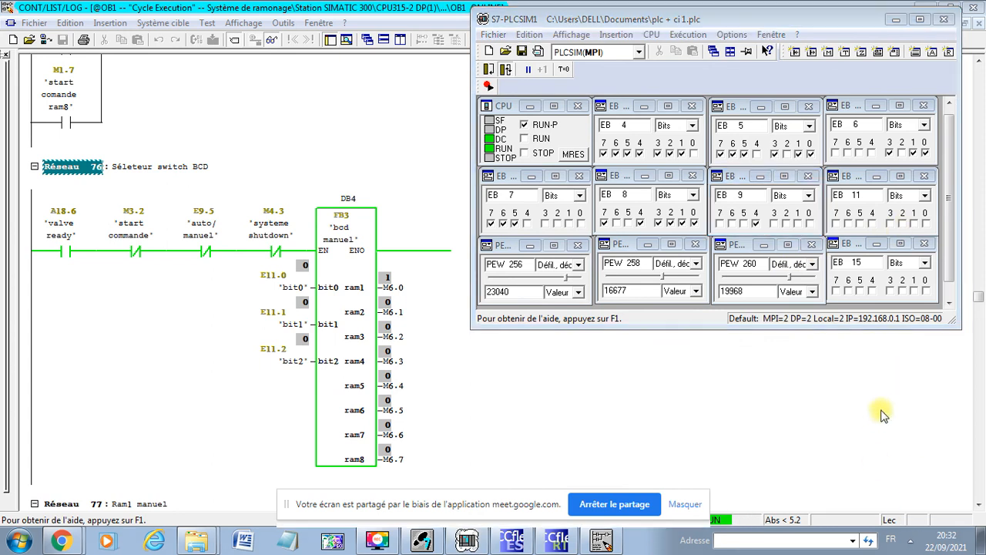
pyautogui.click(925, 223)
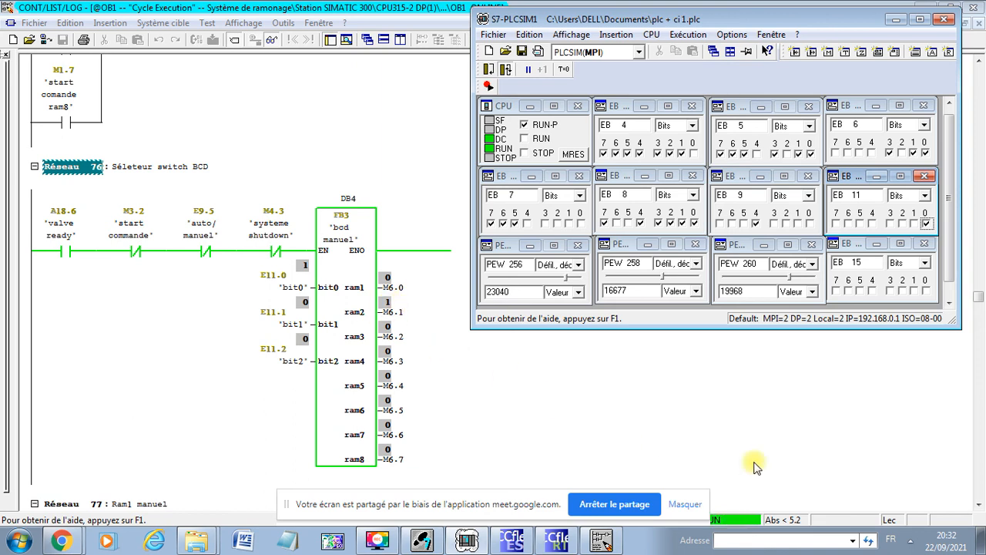
# Select ram 3 in EB 11 by turning off bit 0 and turning on bit 1, and ram 7 by adding bit 2
pyautogui.click(909, 518)
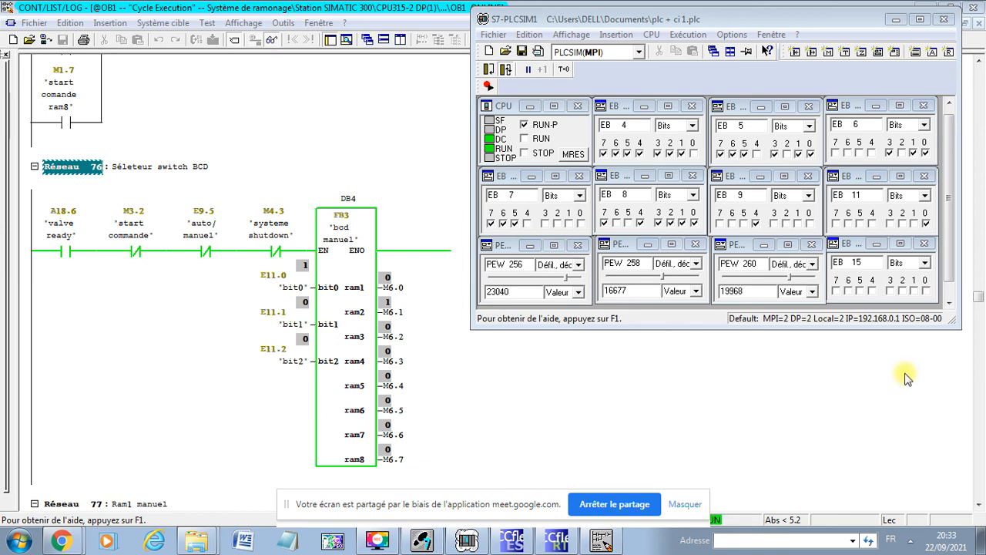
pyautogui.click(925, 224)
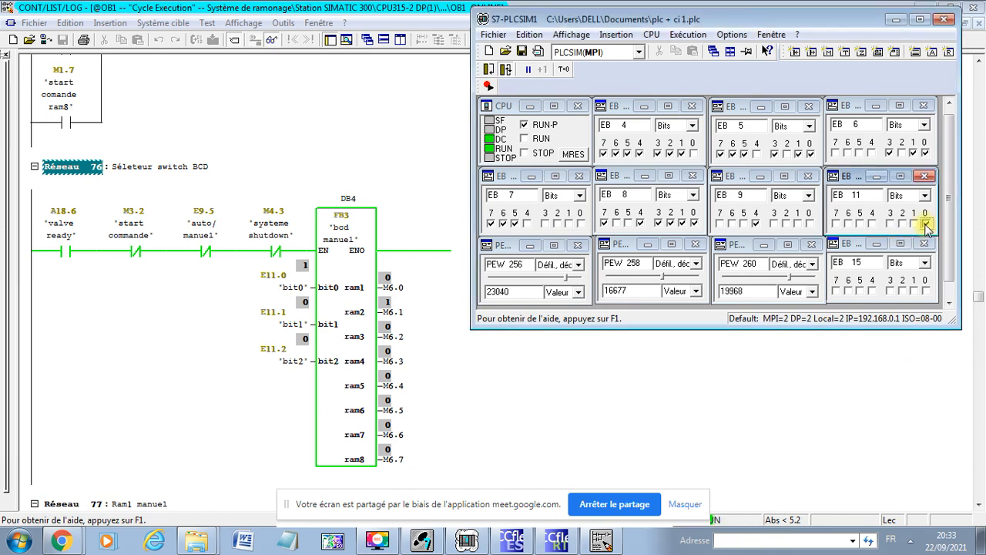
pyautogui.click(914, 224)
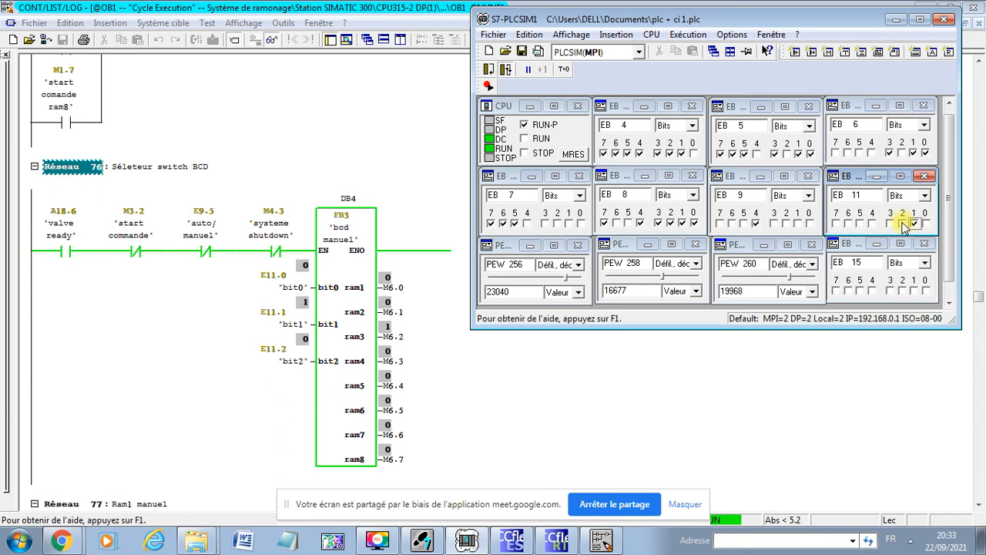
pyautogui.click(902, 224)
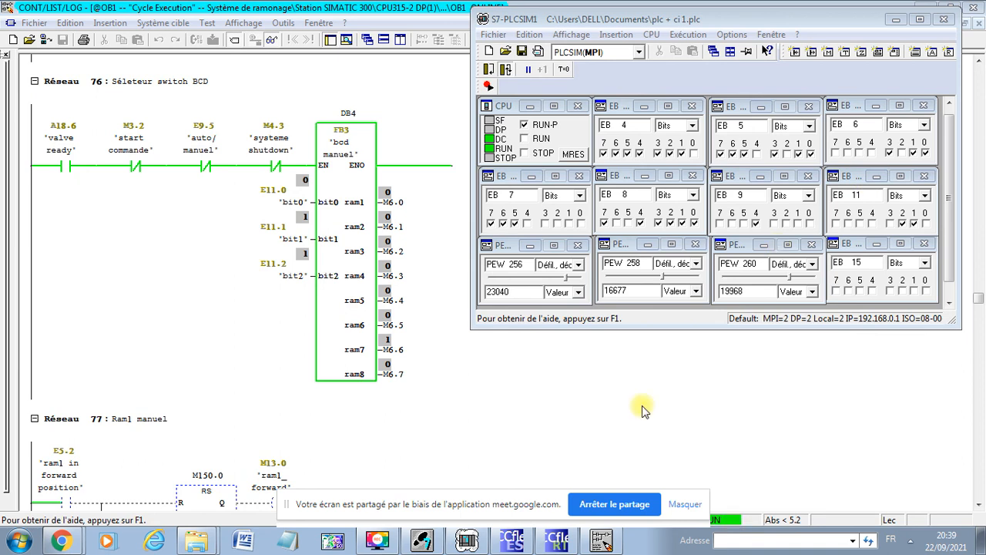
# With the WinCC flexible Runtime screen behind S7-PLCSIM, start ram 7 by pulsing bit 3 of EB 11, turning off bit 1 of EB 6
pyautogui.click(561, 541)
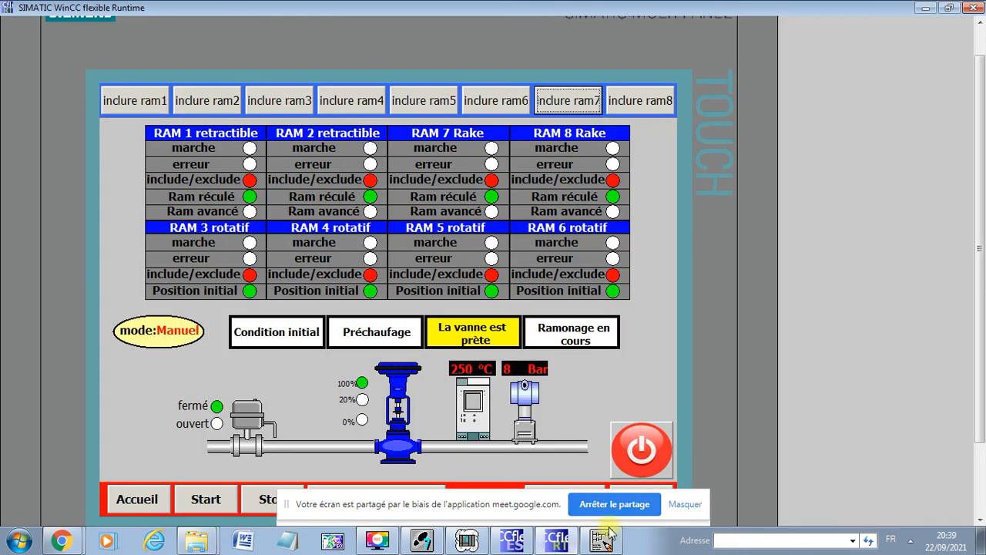
pyautogui.click(467, 541)
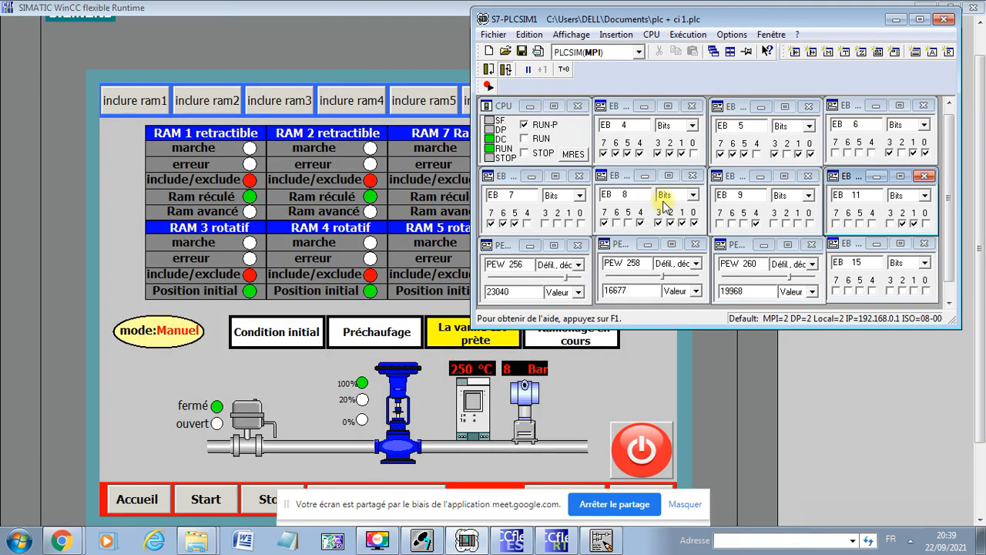
pyautogui.moveTo(609, 23); pyautogui.dragTo(636, 36)
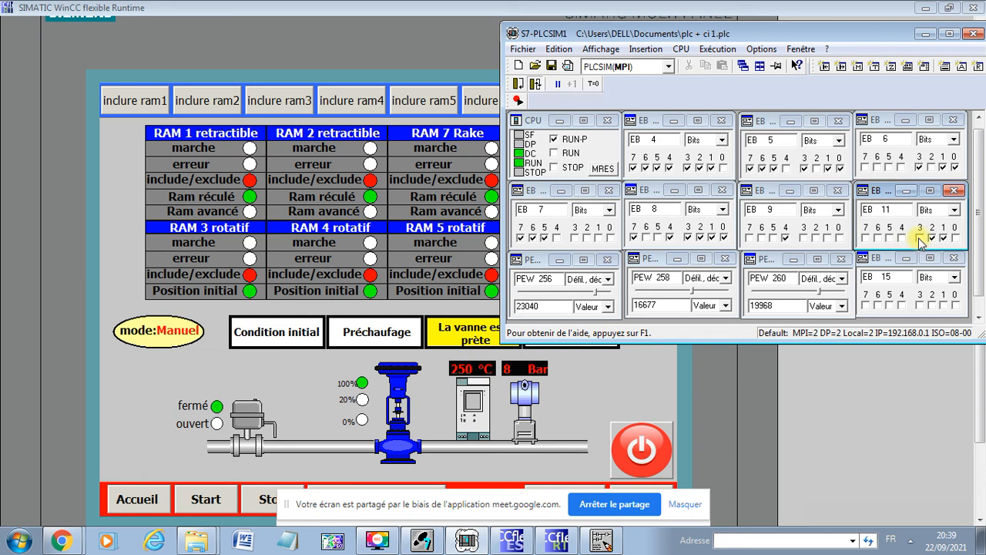
pyautogui.click(943, 167)
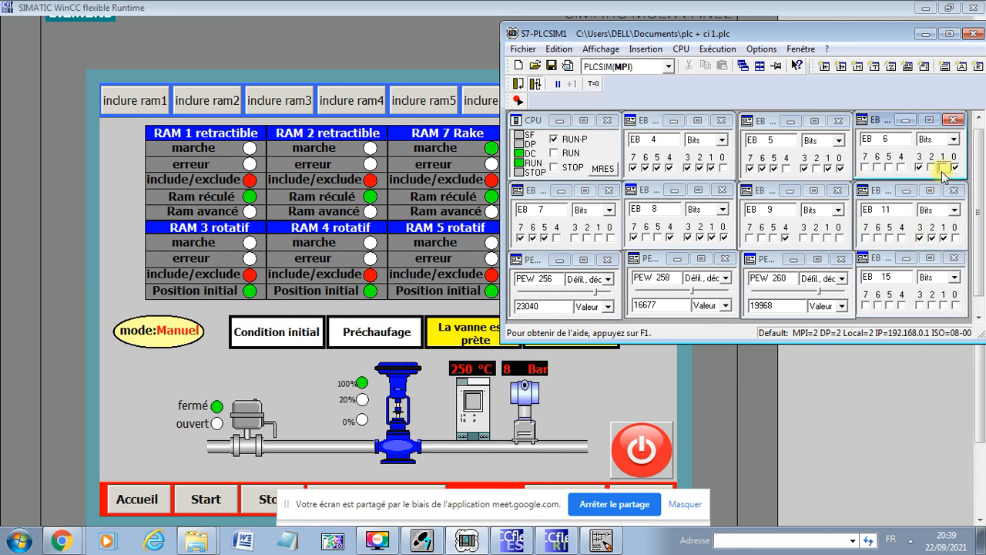
pyautogui.click(920, 237)
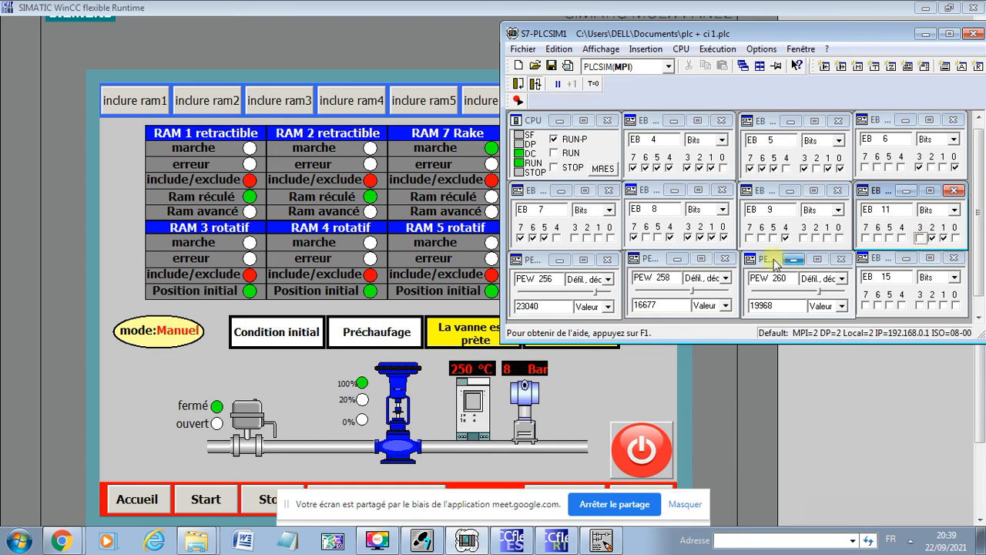
# Simulate ram 7 reaching its forward position by turning on bit 2 of EB 6, and its retraction by turning bit 2 off and bit 1 on
pyautogui.moveTo(585, 36); pyautogui.dragTo(614, 32)
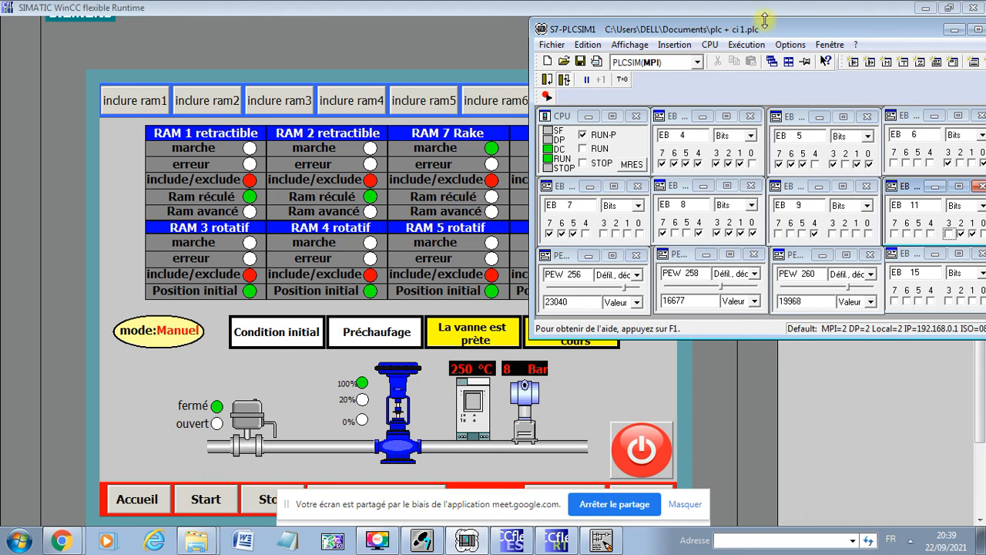
pyautogui.moveTo(761, 28); pyautogui.dragTo(732, 35)
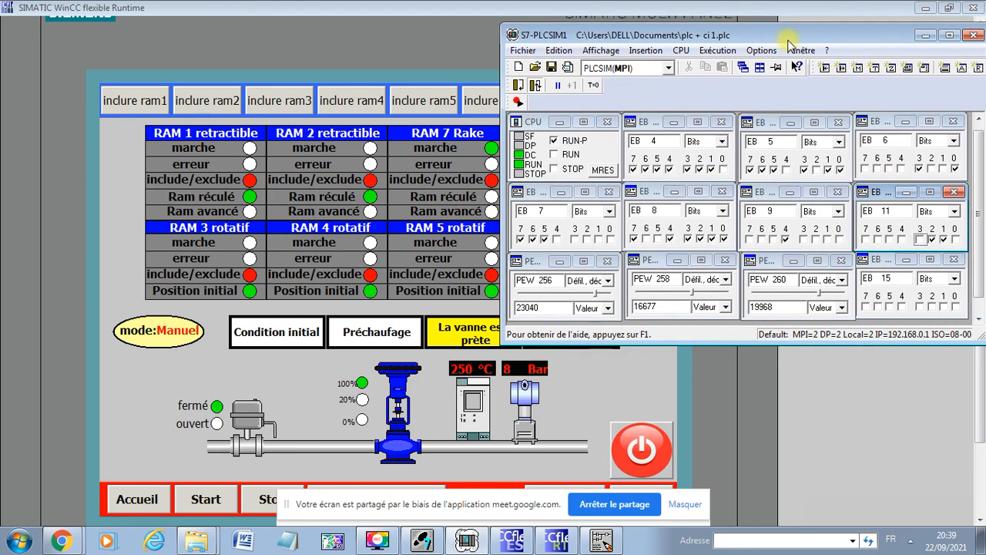
pyautogui.click(931, 169)
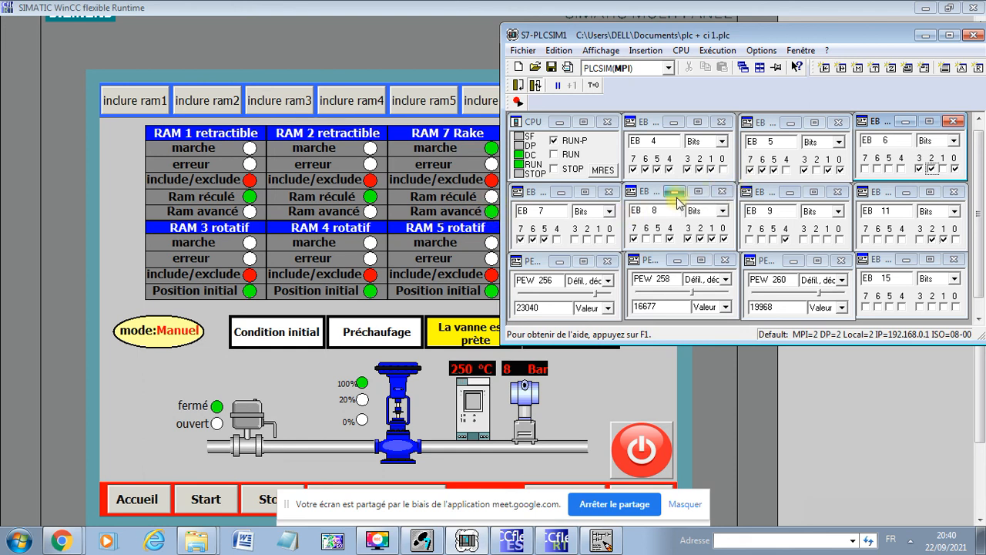
pyautogui.click(932, 169)
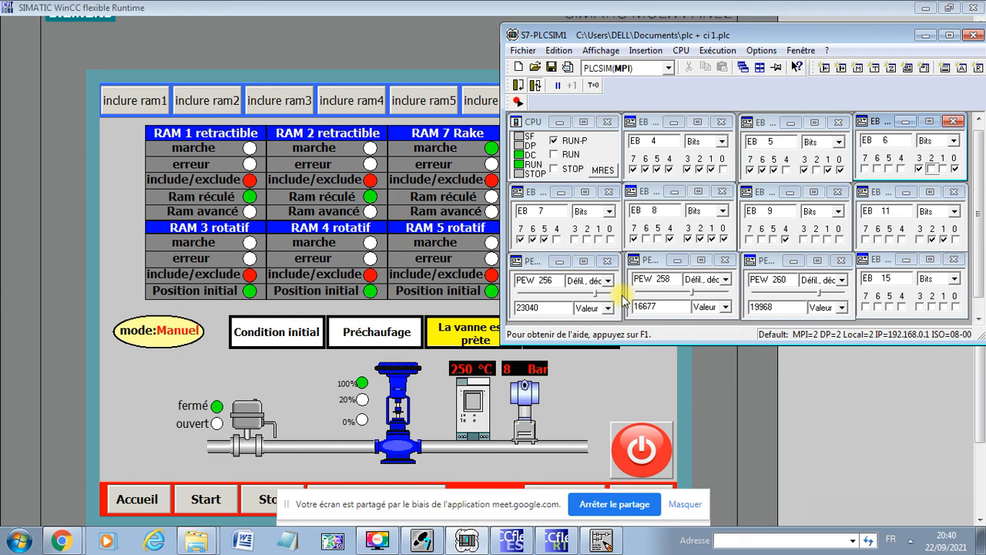
pyautogui.click(942, 168)
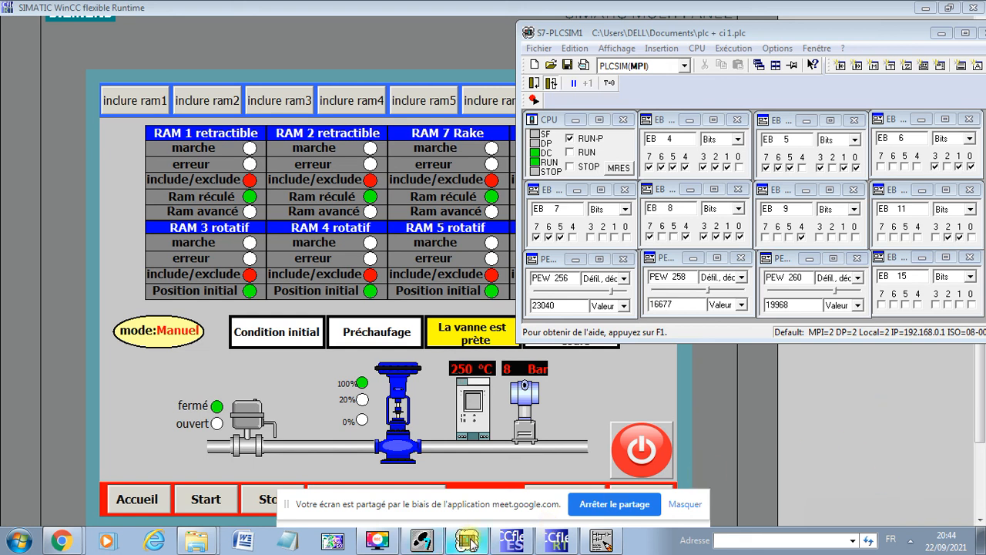
# Select ram 3 in OB1's BCD selector by turning off bit 2 of EB 11, and return to the Runtime supervision screen with S7-PLCSIM in front
pyautogui.click(604, 543)
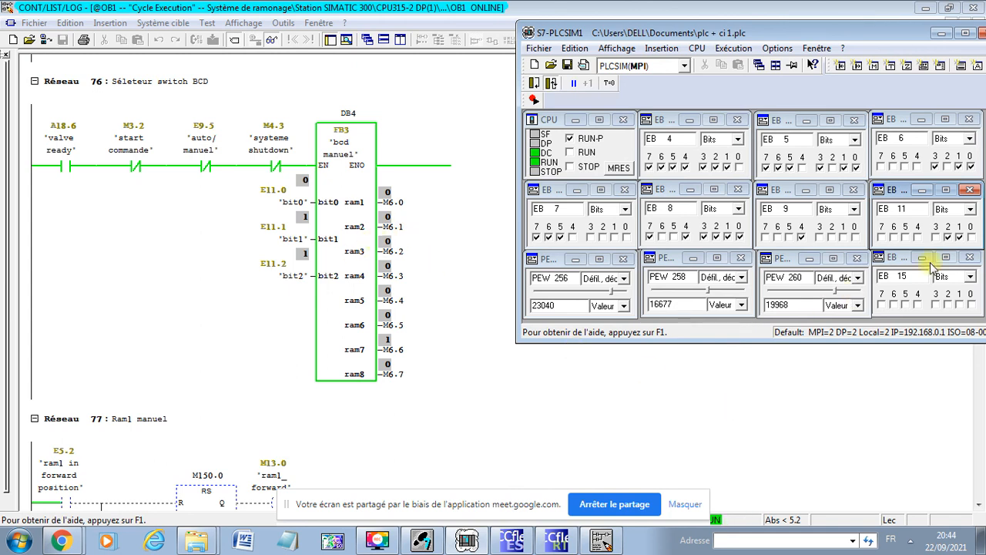
pyautogui.click(948, 237)
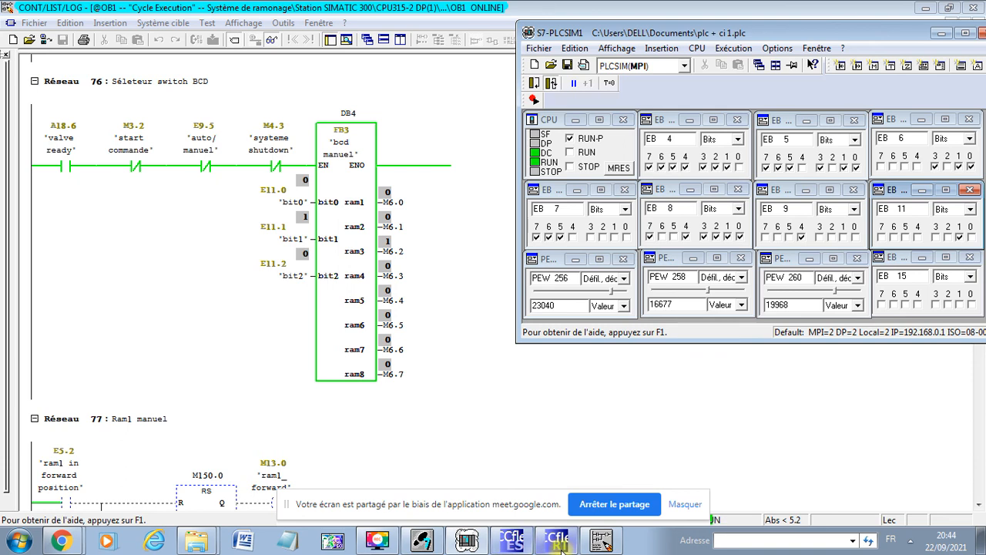
pyautogui.moveTo(560, 544)
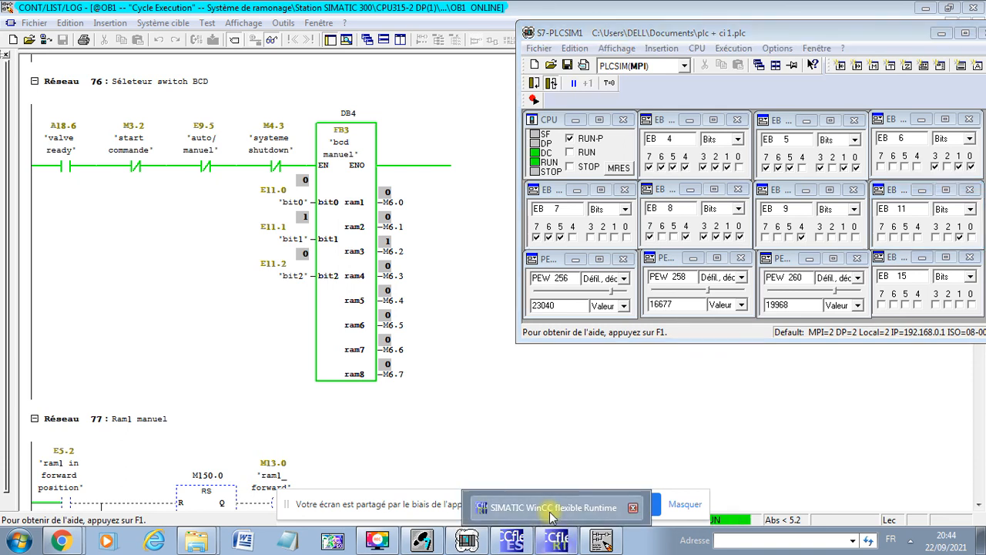
pyautogui.click(552, 515)
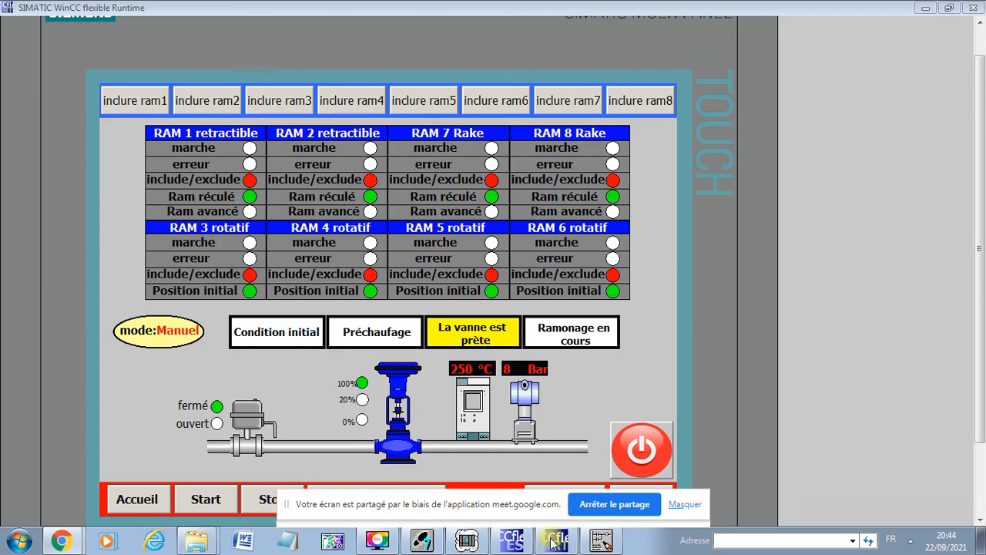
pyautogui.click(479, 542)
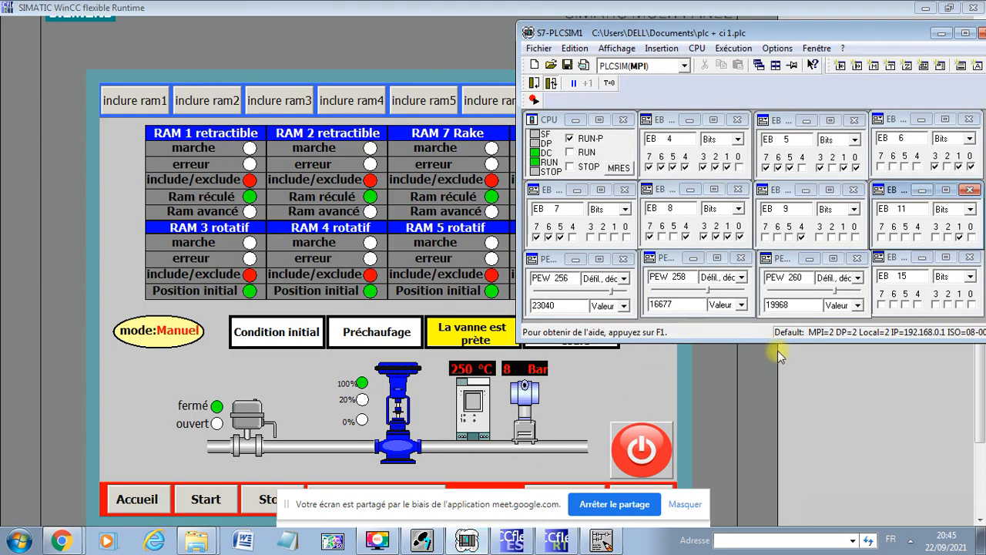
# Start ram 3 by pulsing bit 3 of EB 11, and simulate its rotation by turning bit 5 of EB 5 off and back on
pyautogui.click(936, 238)
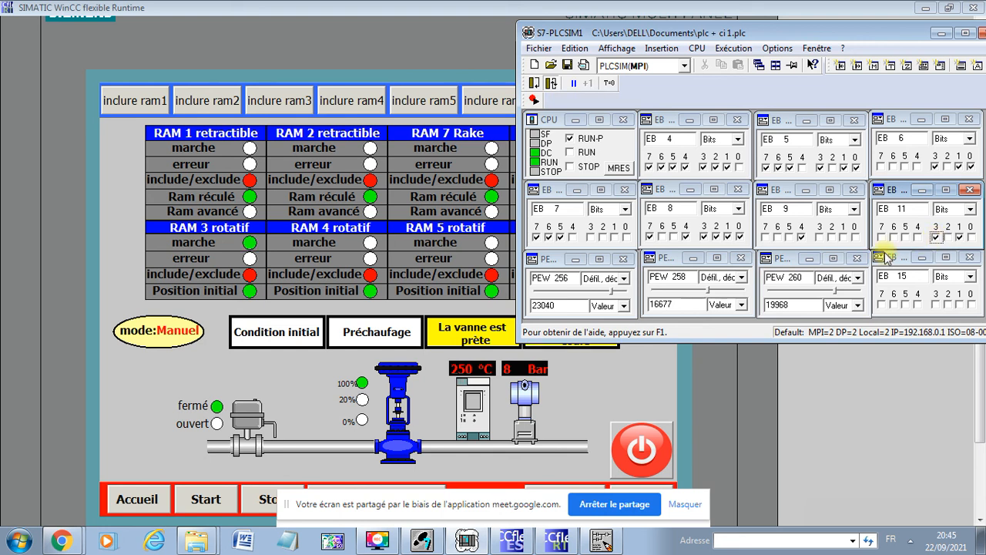
pyautogui.click(790, 168)
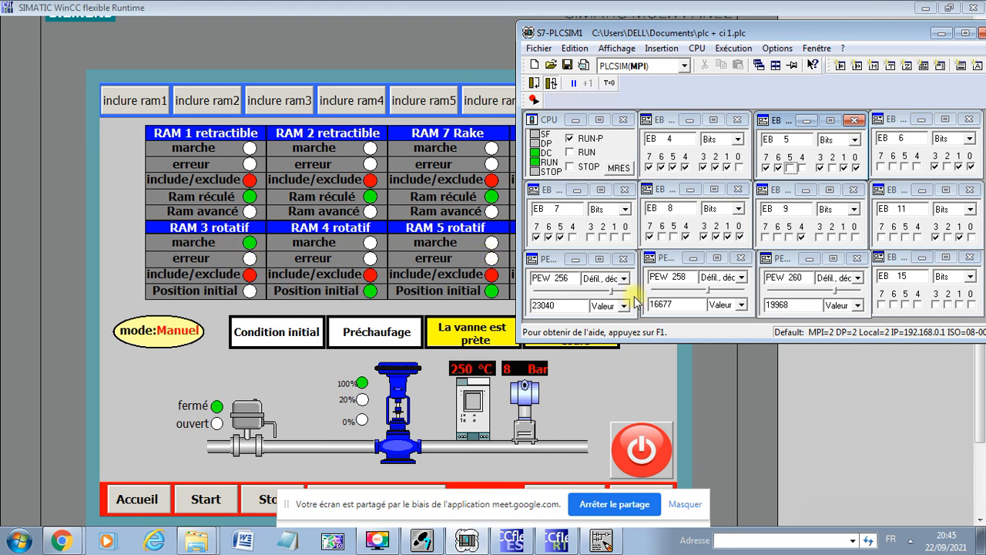
pyautogui.click(935, 237)
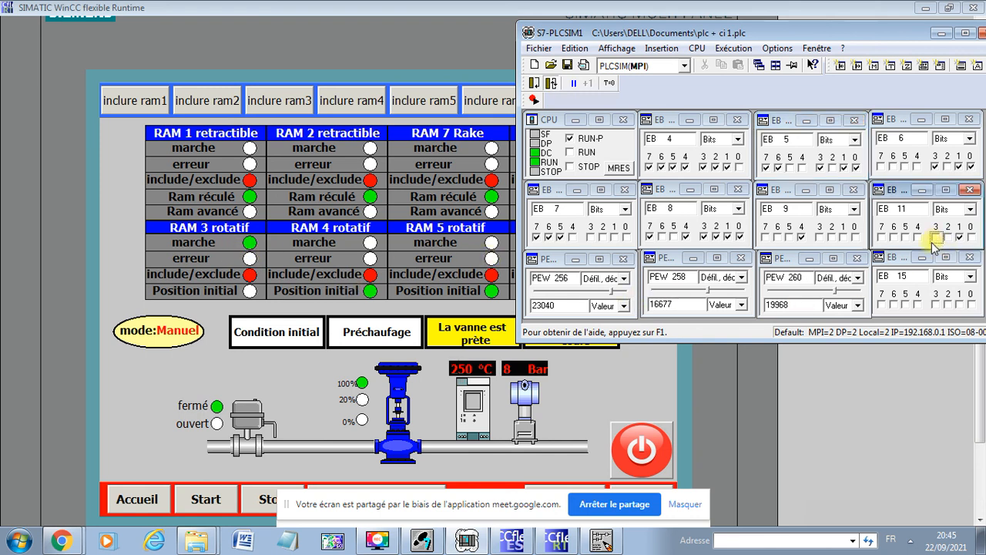
pyautogui.click(789, 168)
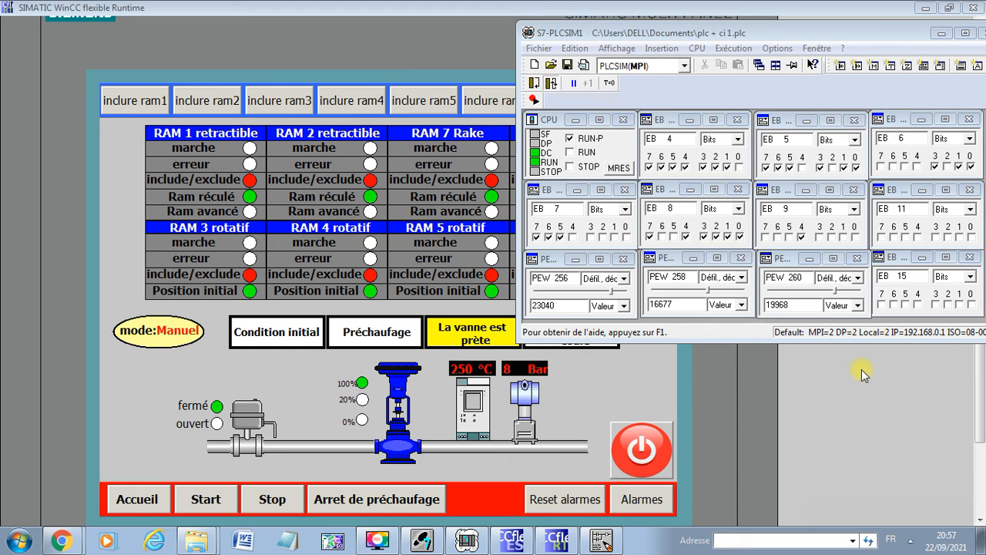
# Trigger ram 1's start-up fault by turning on bit 3 of EB 11, and open the alarm list on the supervision screen
pyautogui.click(936, 237)
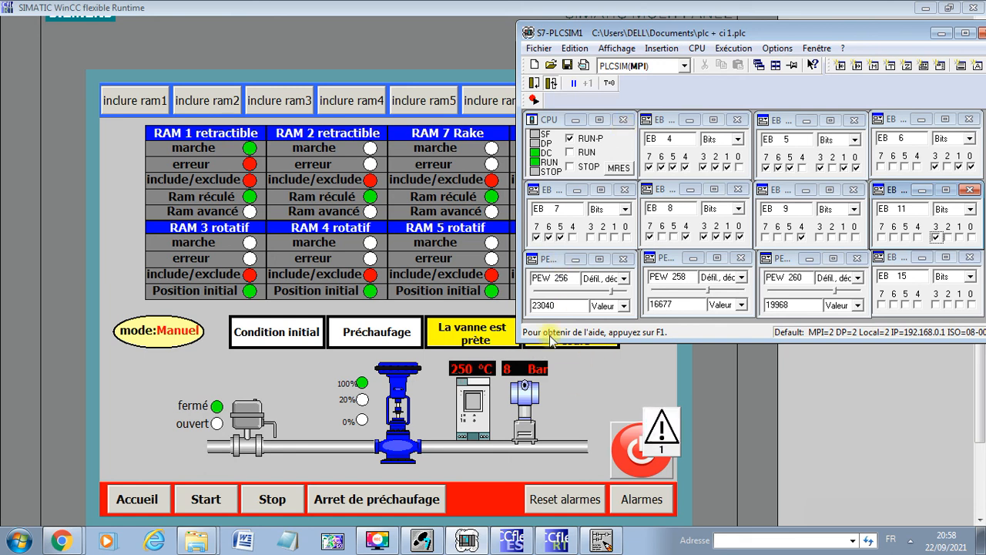
pyautogui.click(633, 501)
pyautogui.click(633, 501)
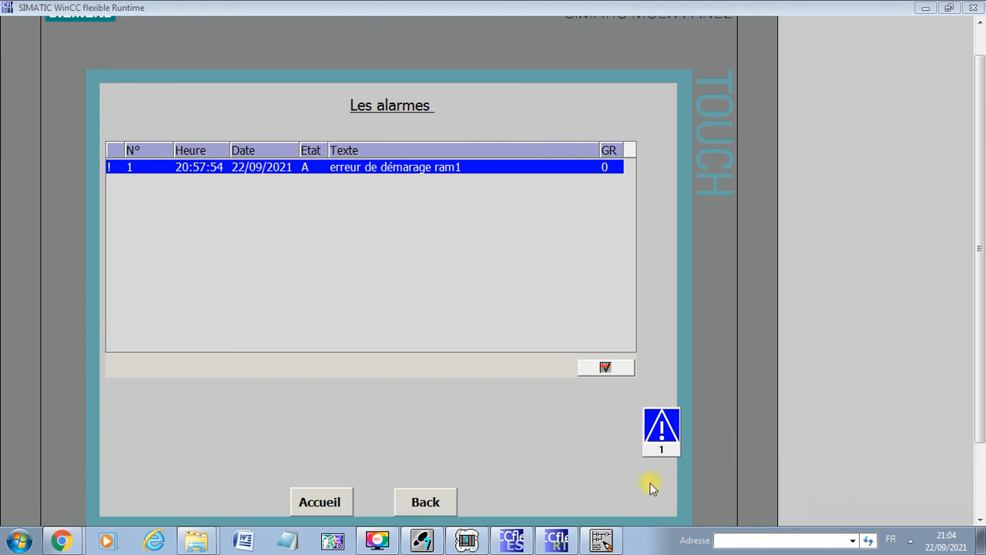
# Reset the alarms from the supervision screen, and acknowledge ram 1's start-up error in the alarm list
pyautogui.click(437, 509)
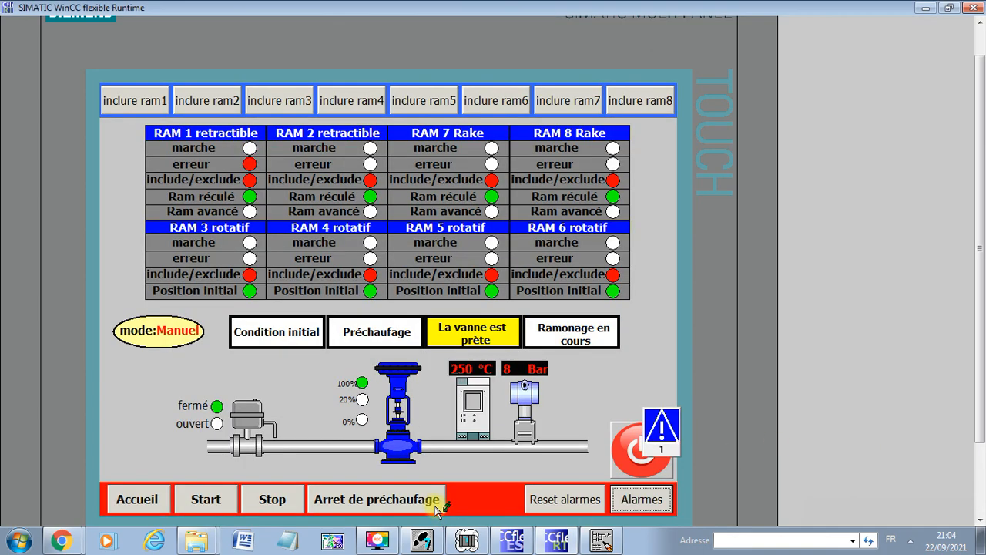
pyautogui.click(560, 500)
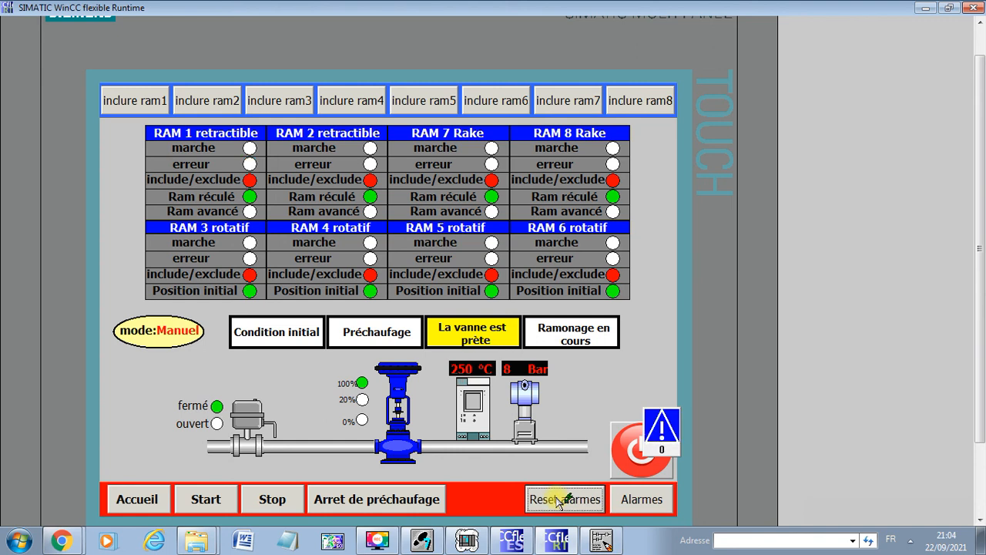
pyautogui.click(563, 499)
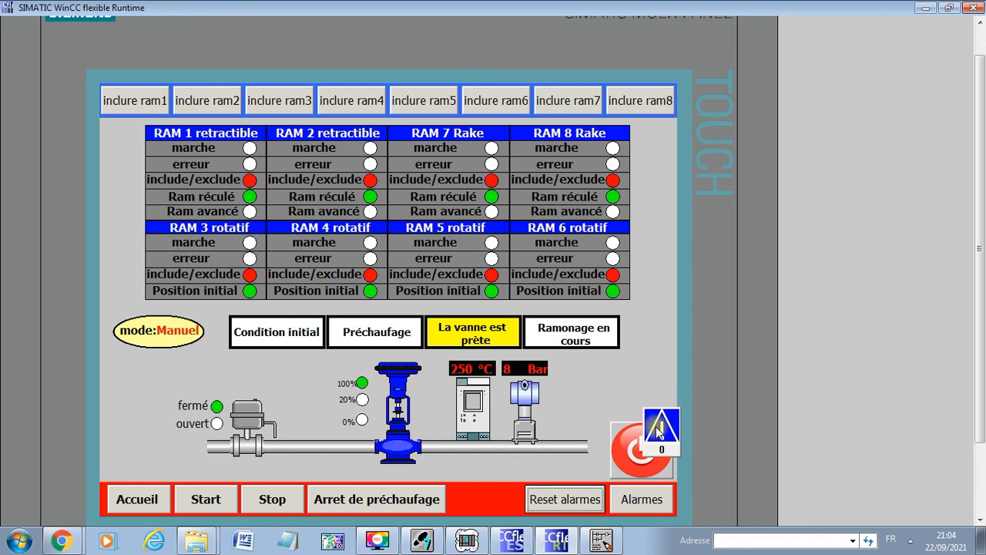
pyautogui.click(643, 501)
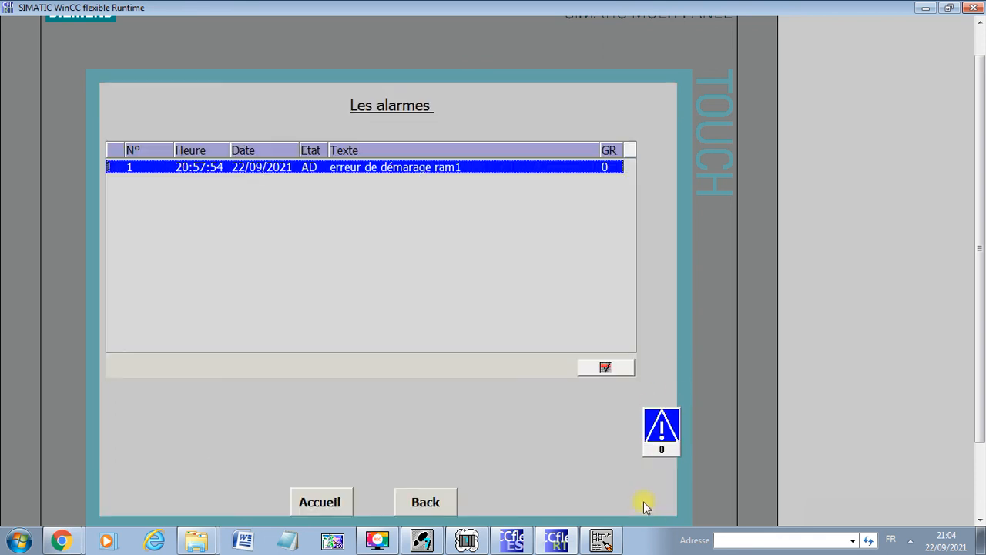
pyautogui.click(606, 364)
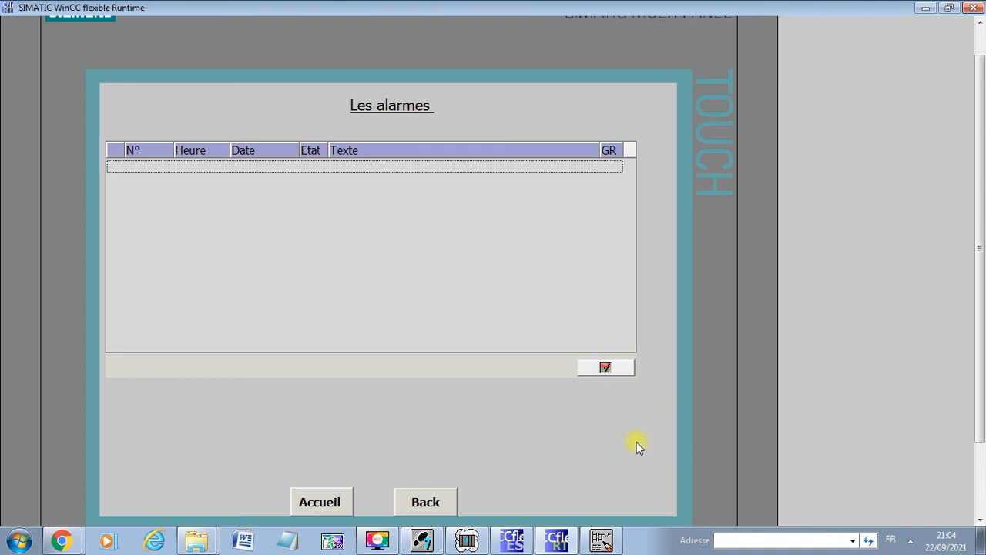